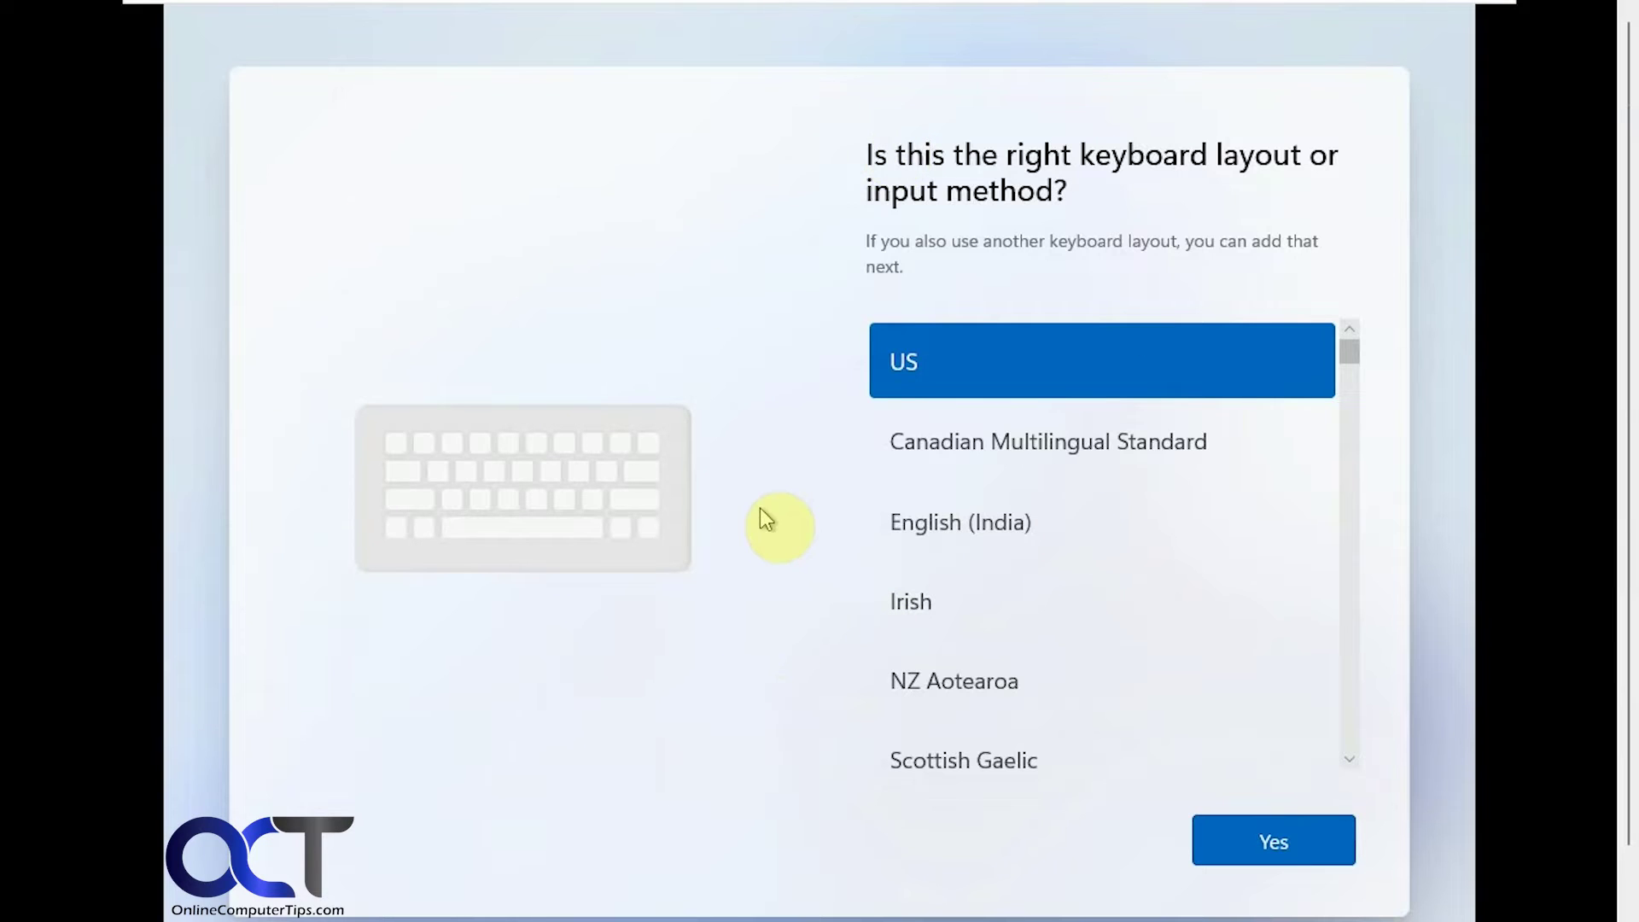
# - Accept the US keyboard layout and bring up an administrator Command Prompt over the network page
pyautogui.click(1253, 833)
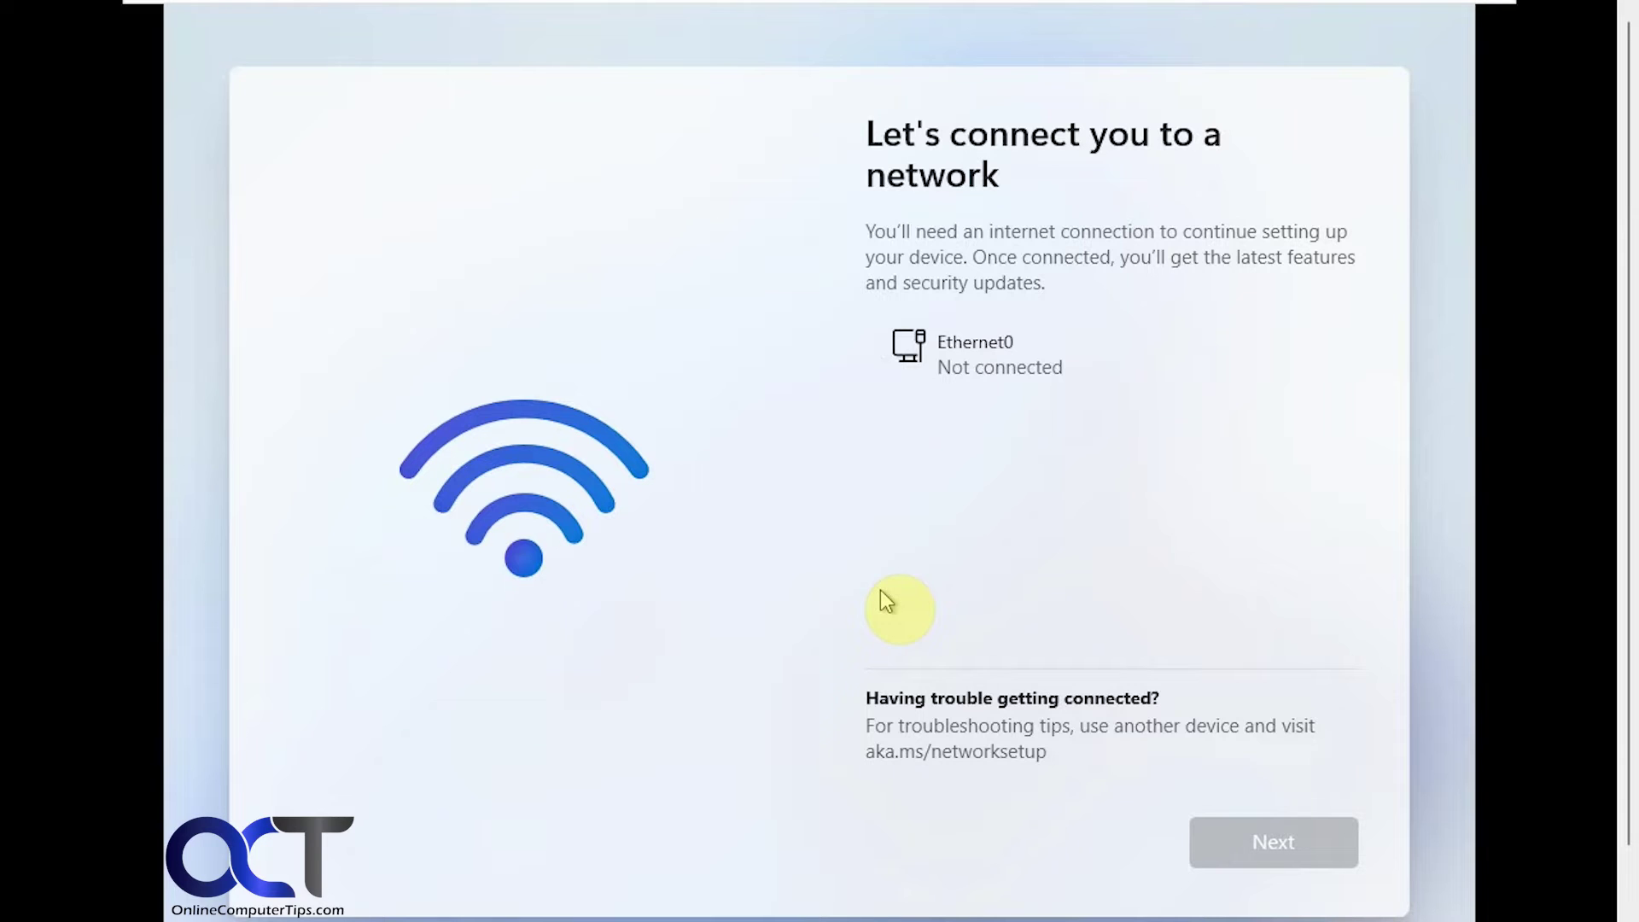
pyautogui.hotkey('shift', 'F10')
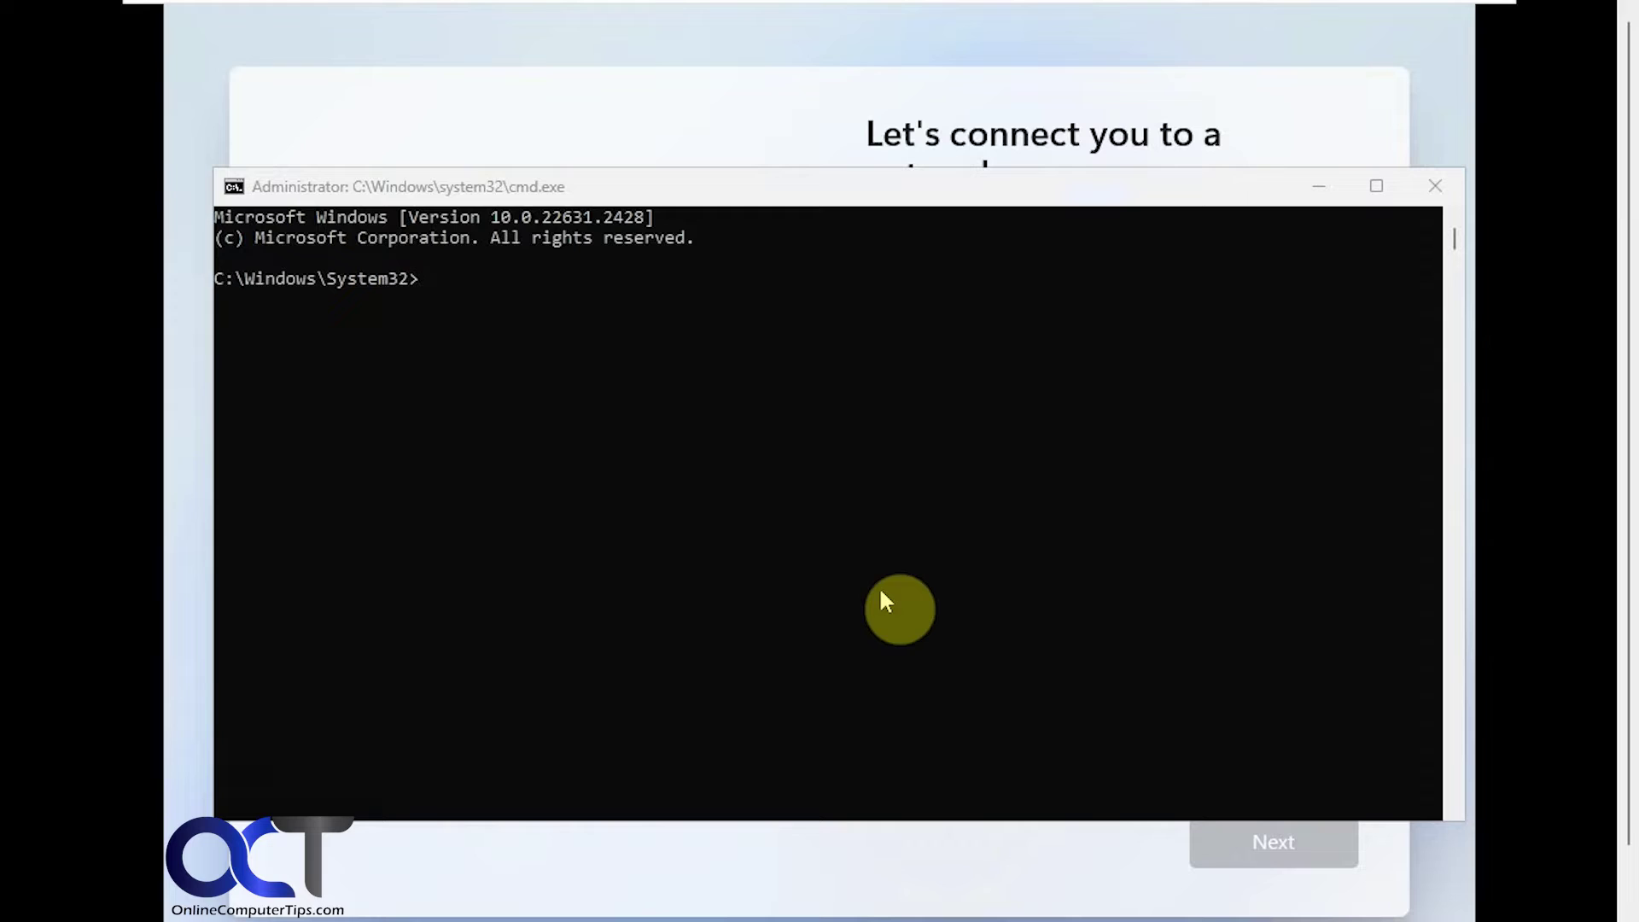
# - Run oobe\bypassnro in the Command Prompt so setup restarts without needing a network
pyautogui.click(878, 586)
pyautogui.write('o')
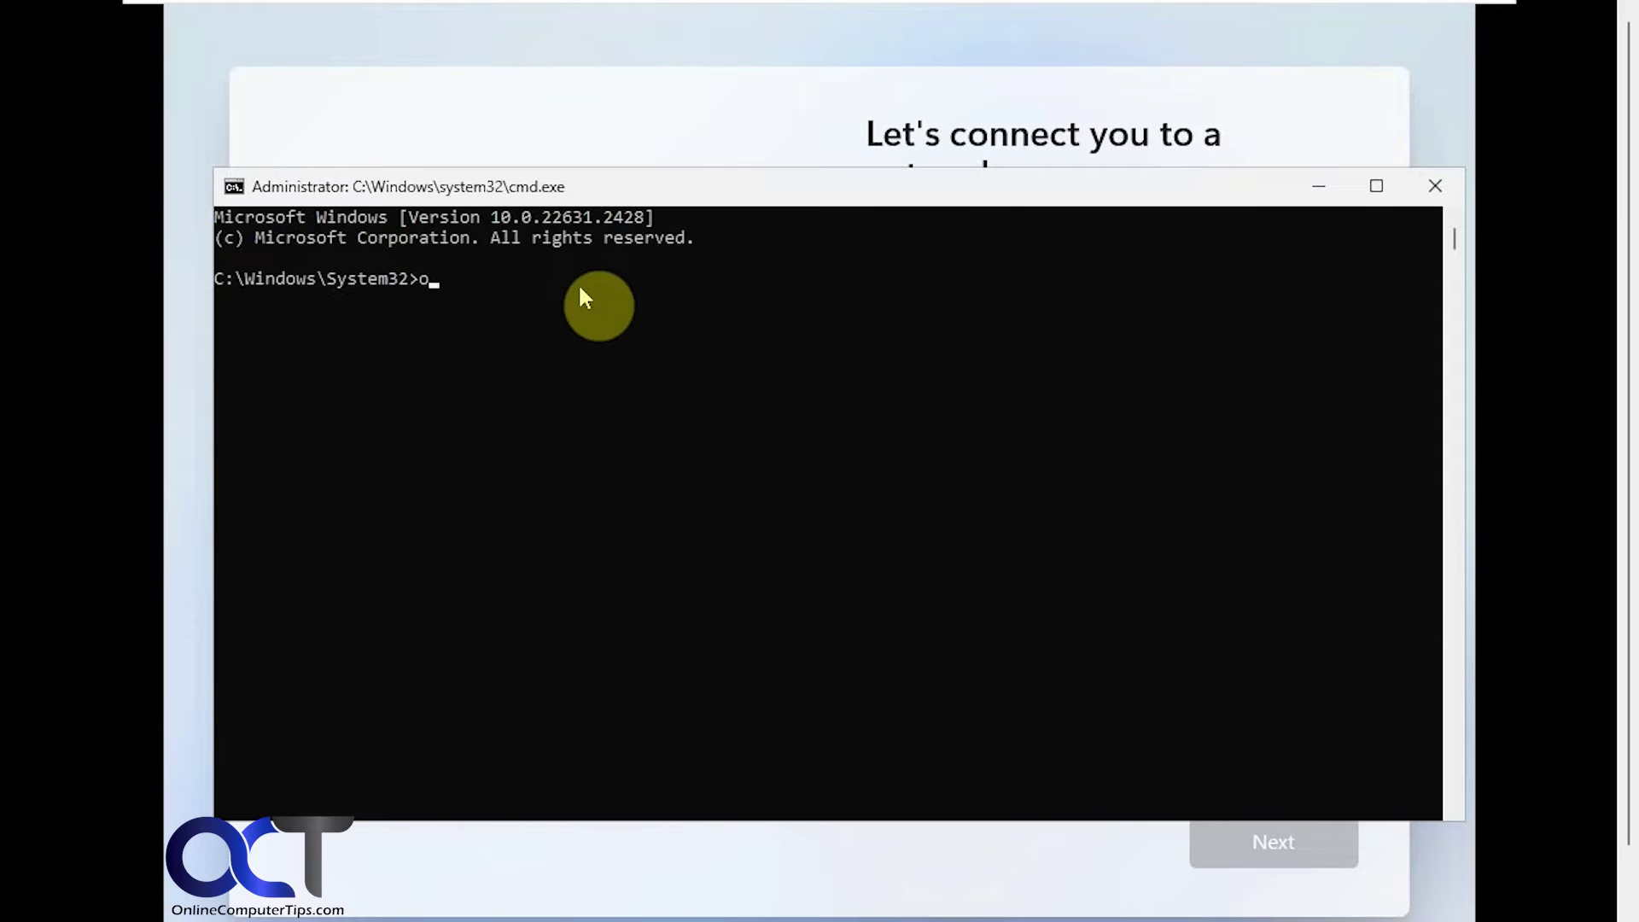
pyautogui.write('obe\x08y')
pyautogui.write('pas')
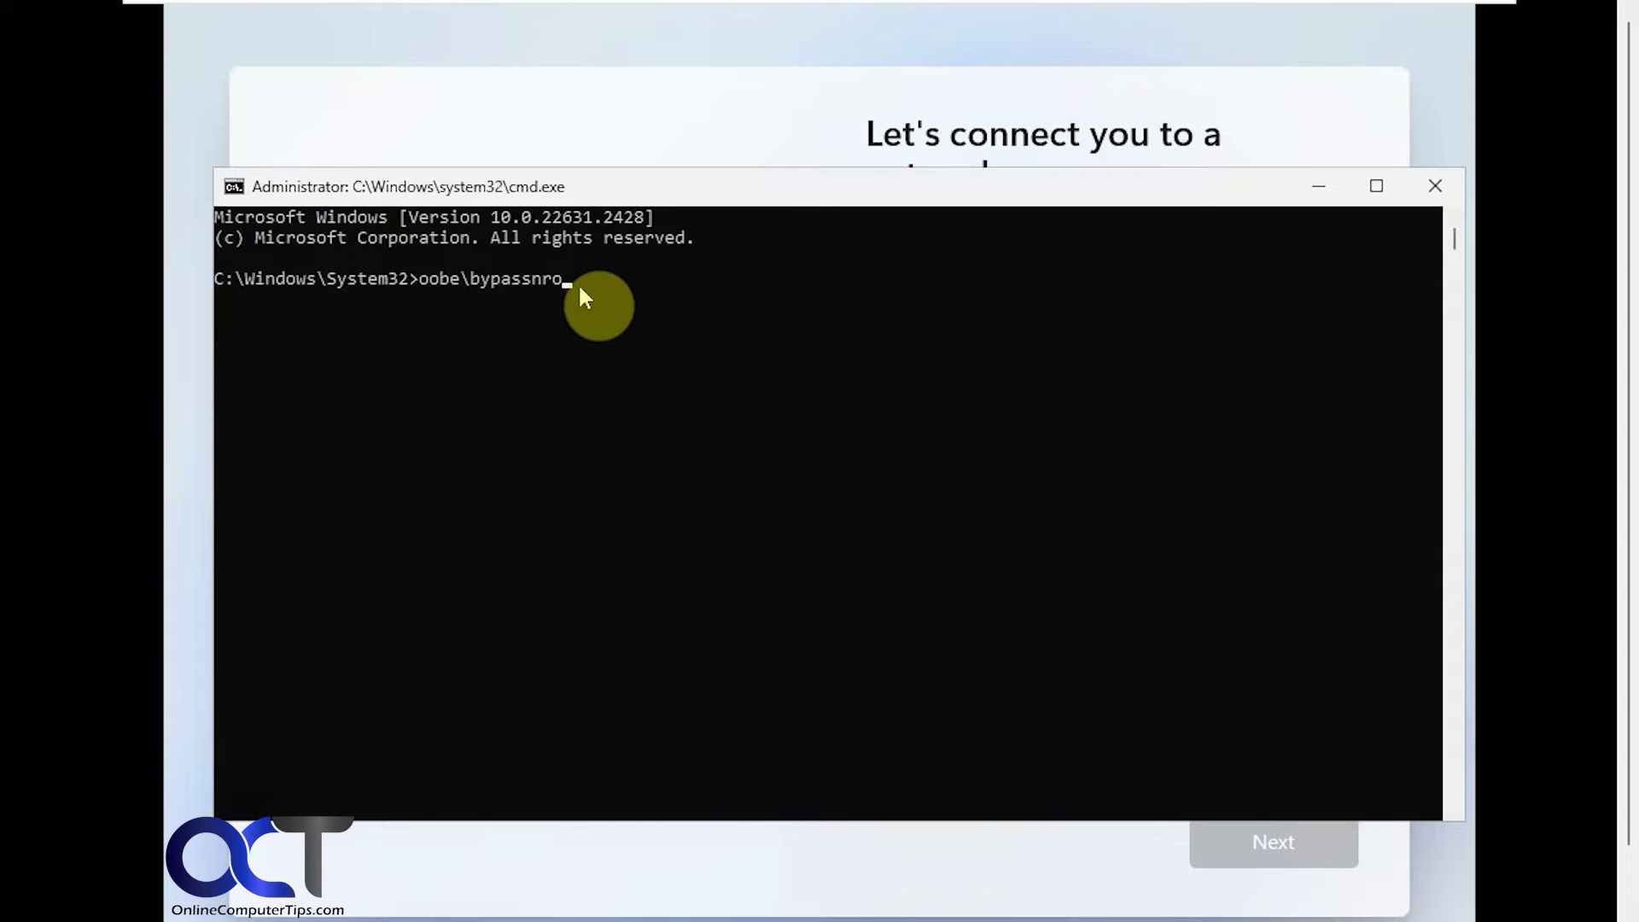
pyautogui.write('snro')
pyautogui.press('Return')
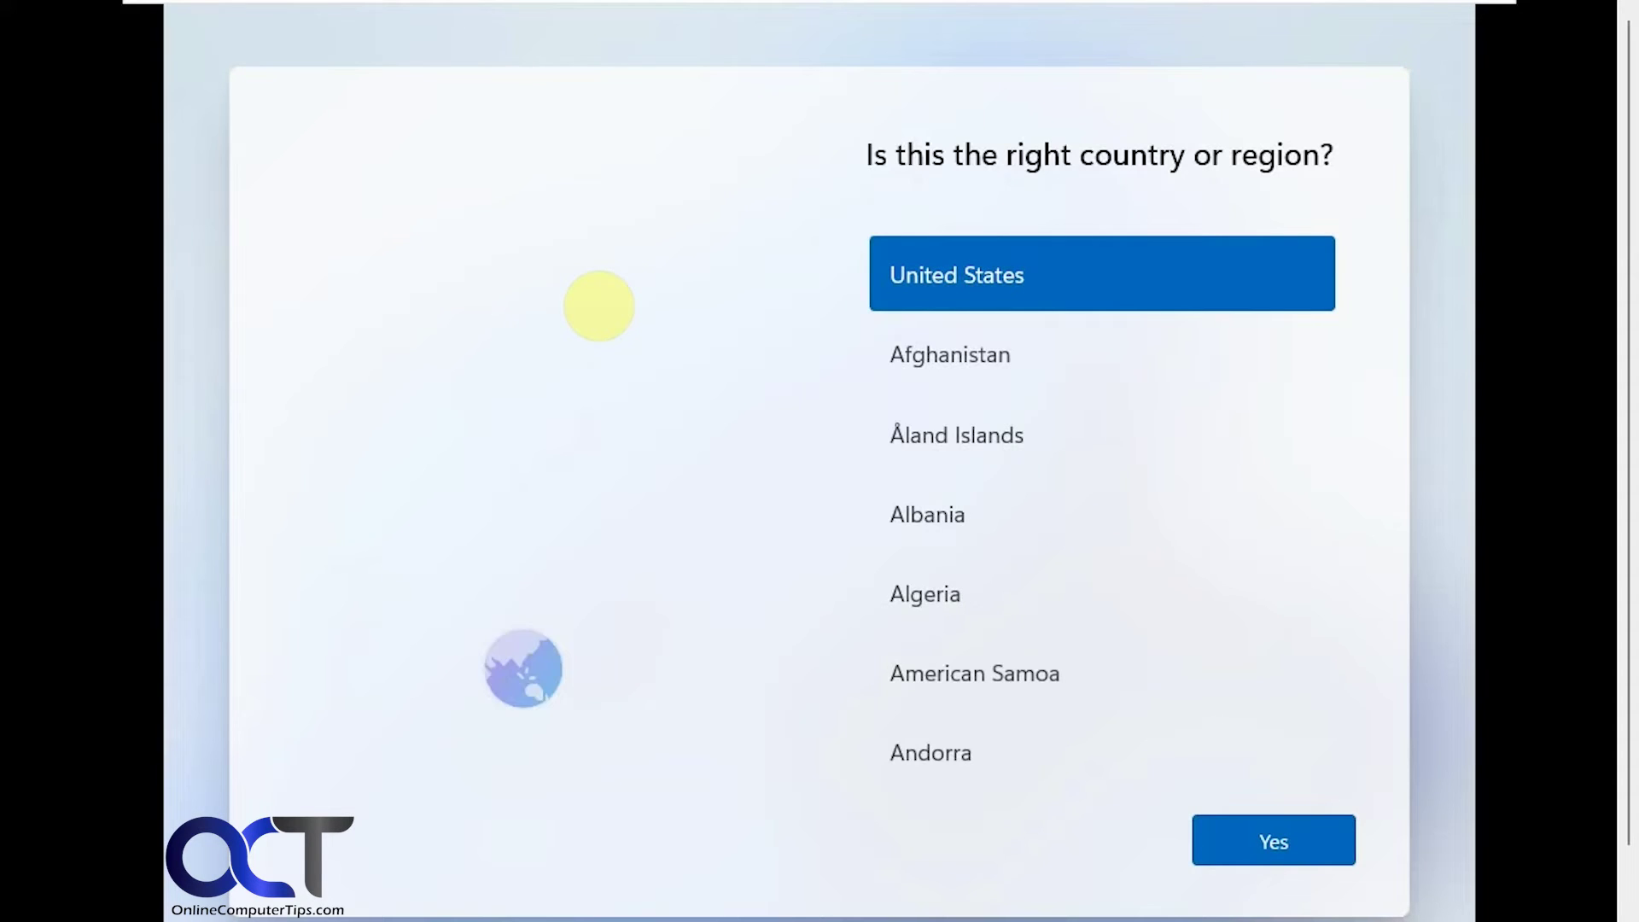
# - Confirm United States as the region and the US keyboard, and skip the second layout
pyautogui.click(1269, 833)
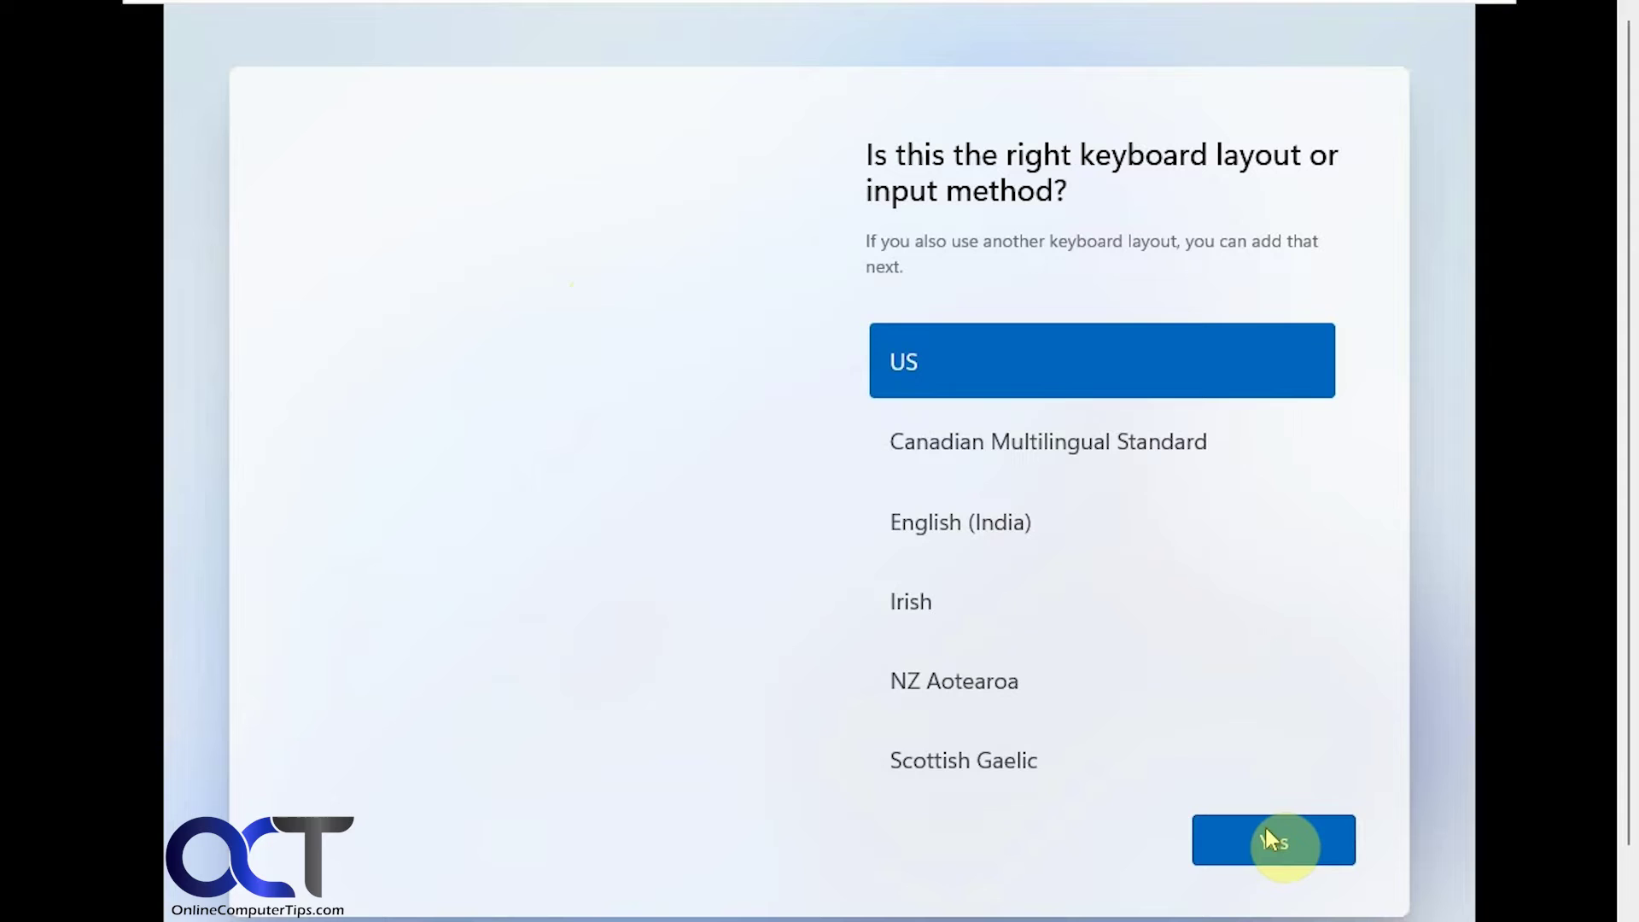
pyautogui.click(1272, 842)
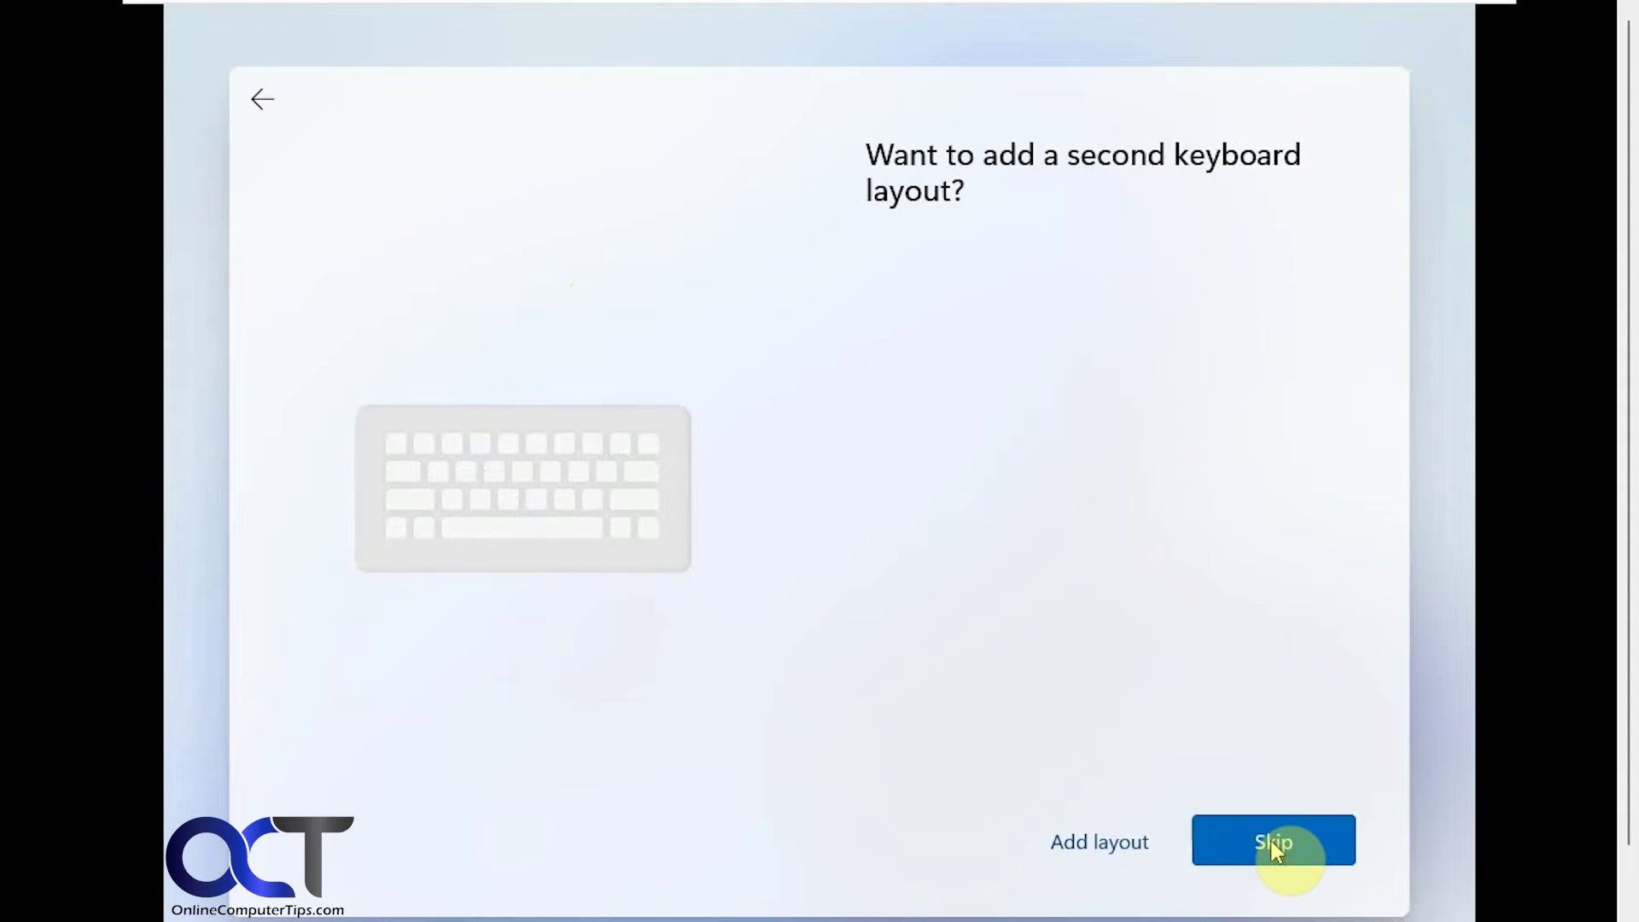
pyautogui.click(1272, 842)
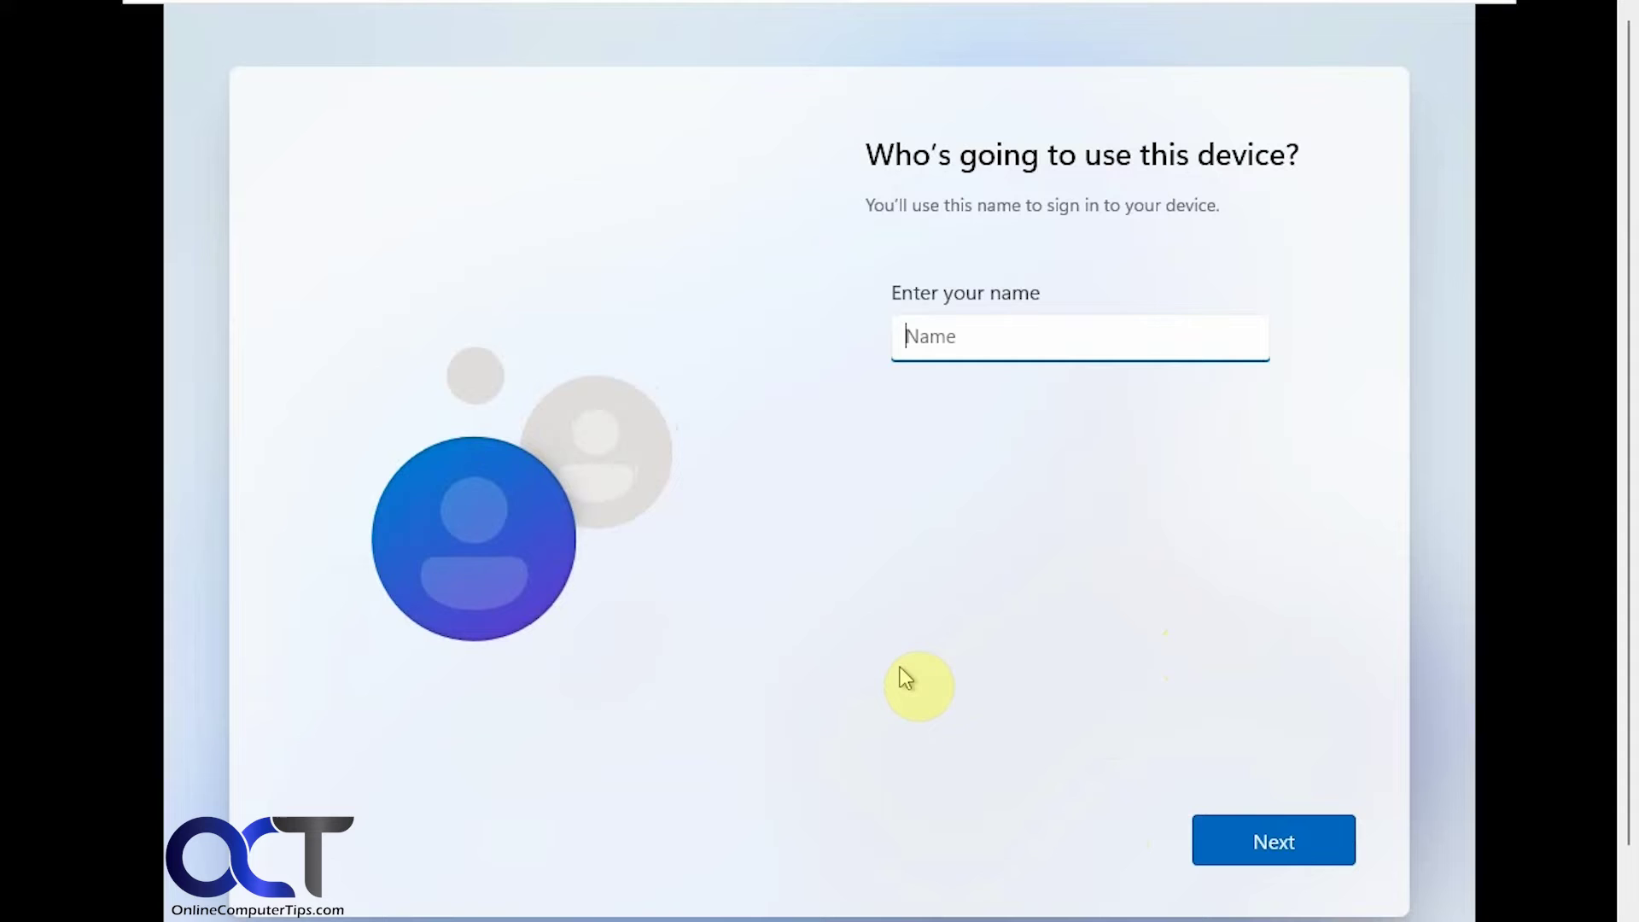
# - Enter the local account name, then set and confirm its password
pyautogui.write('Bob')
pyautogui.click(1272, 837)
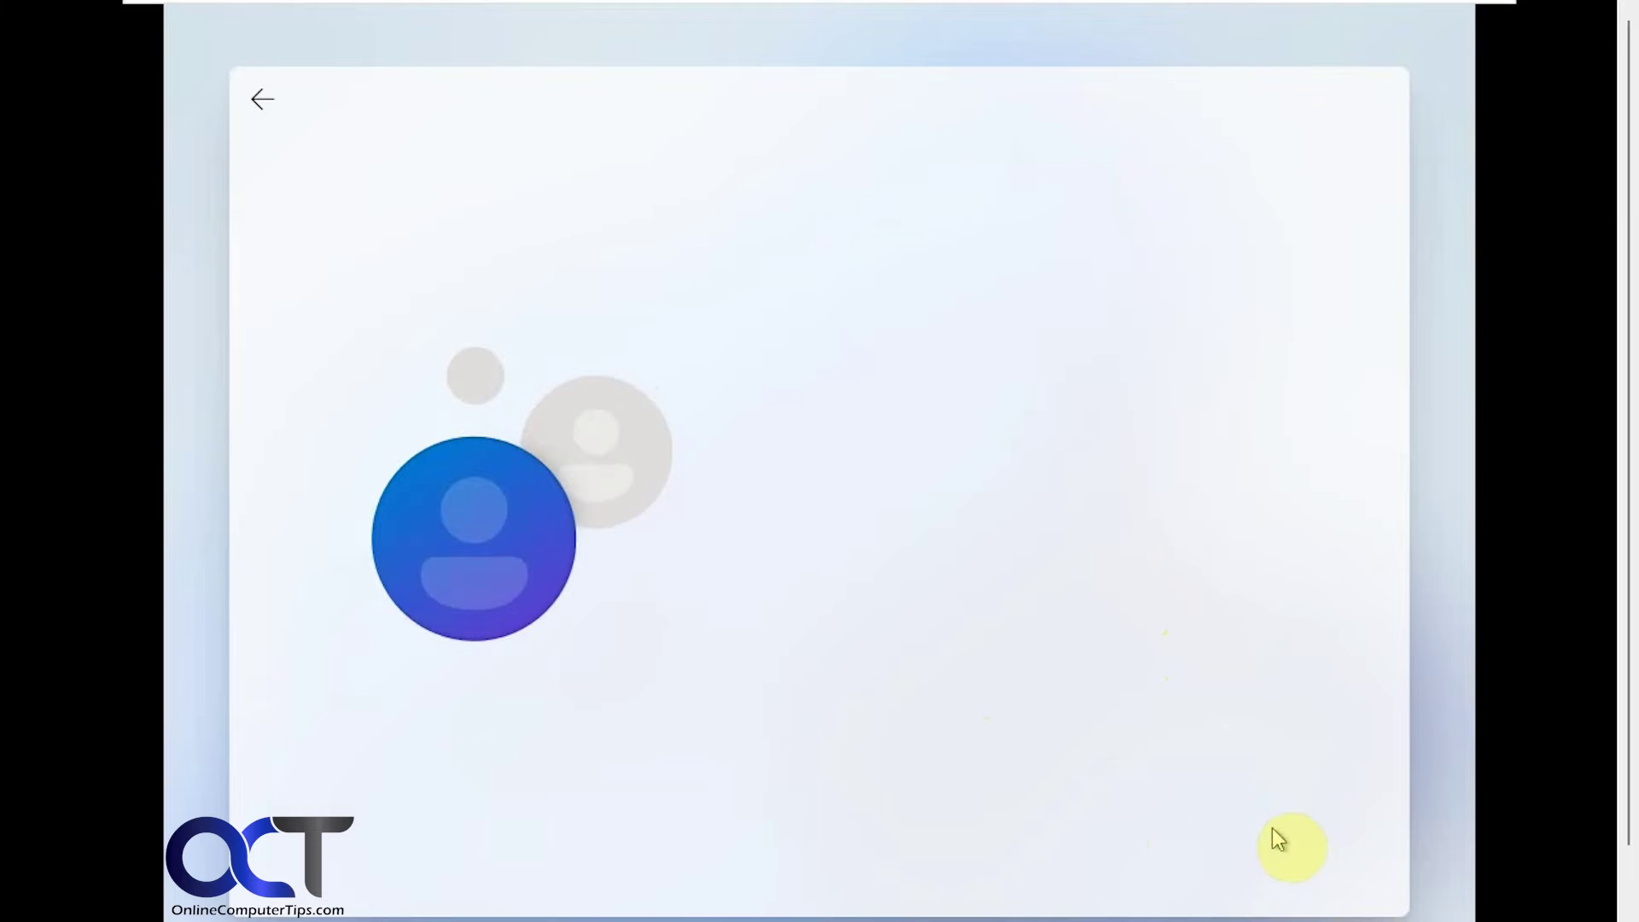
pyautogui.write('********')
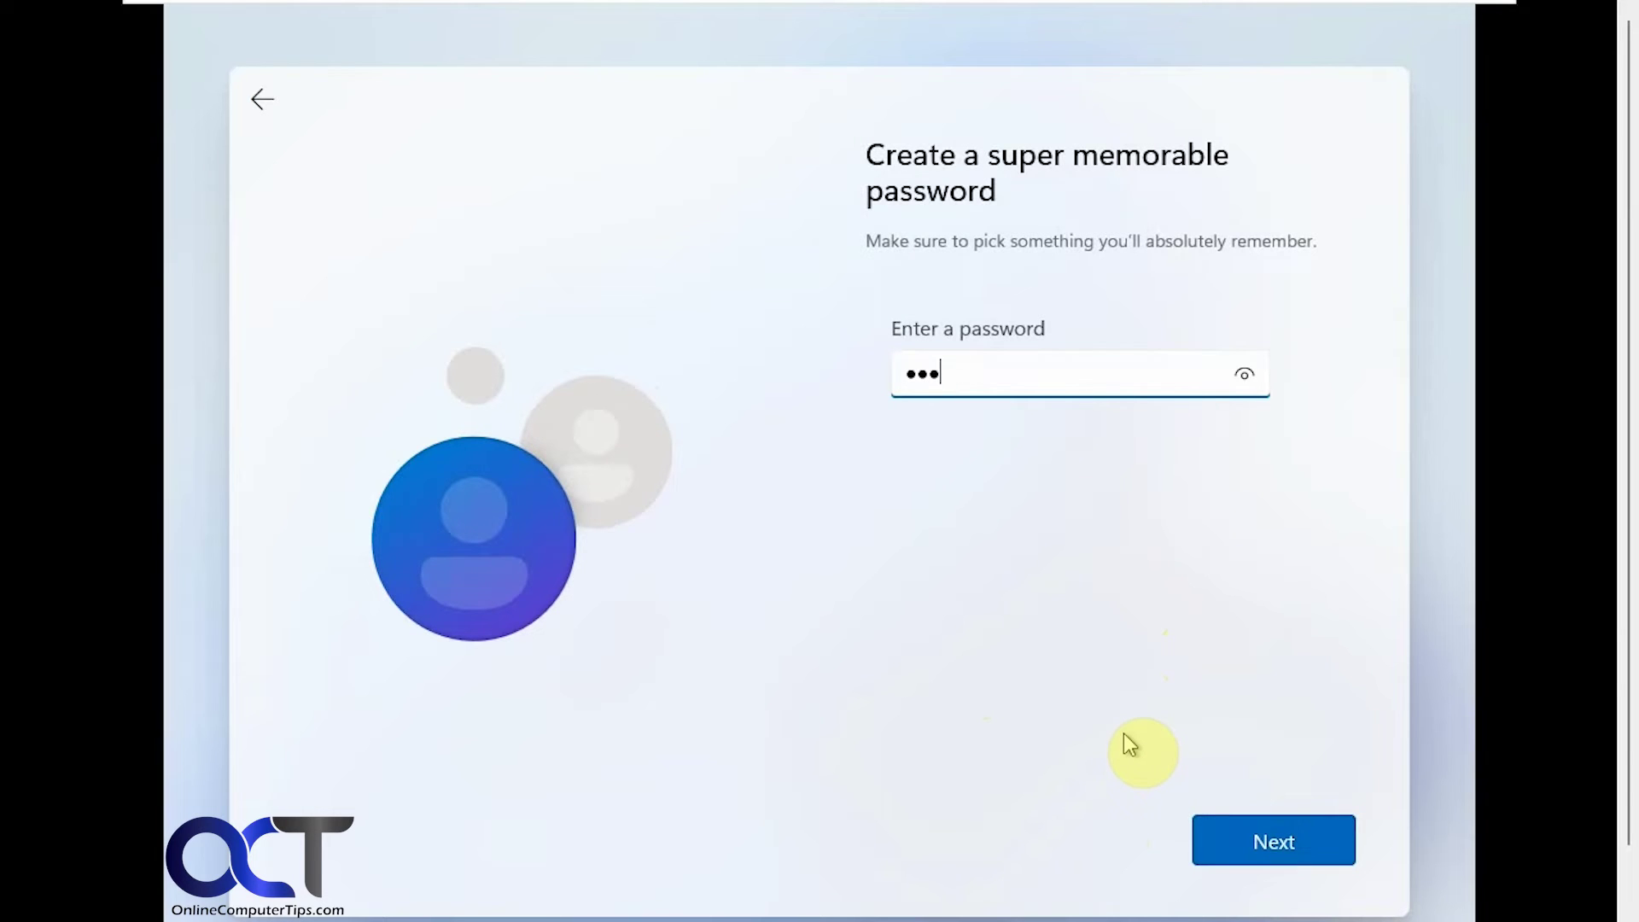
pyautogui.click(1239, 825)
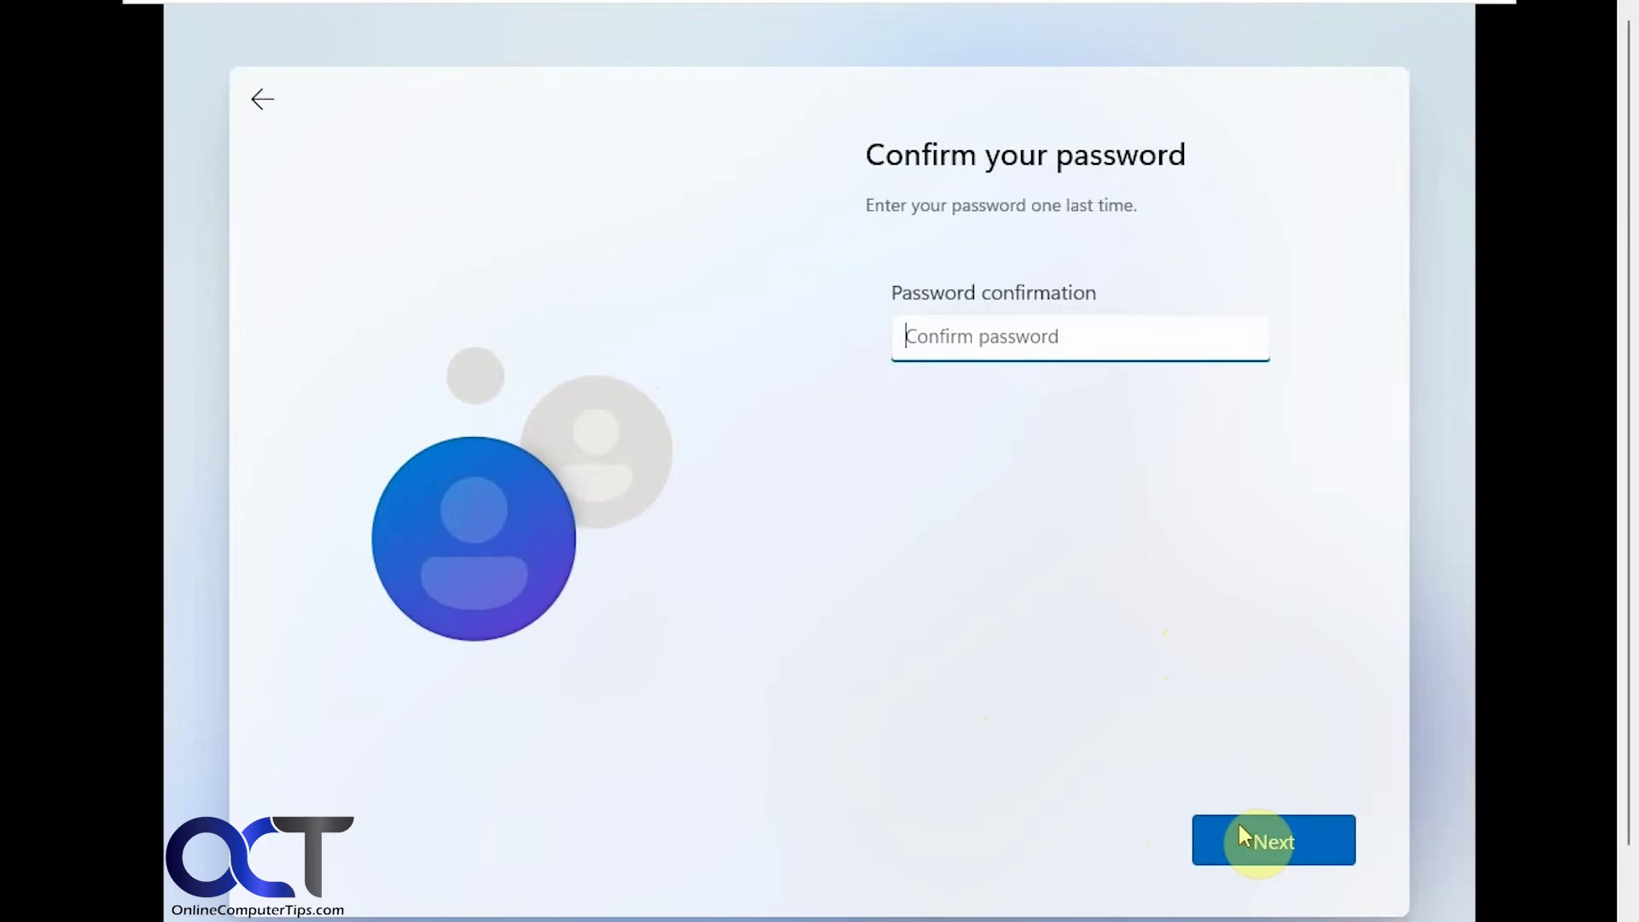
pyautogui.write('********')
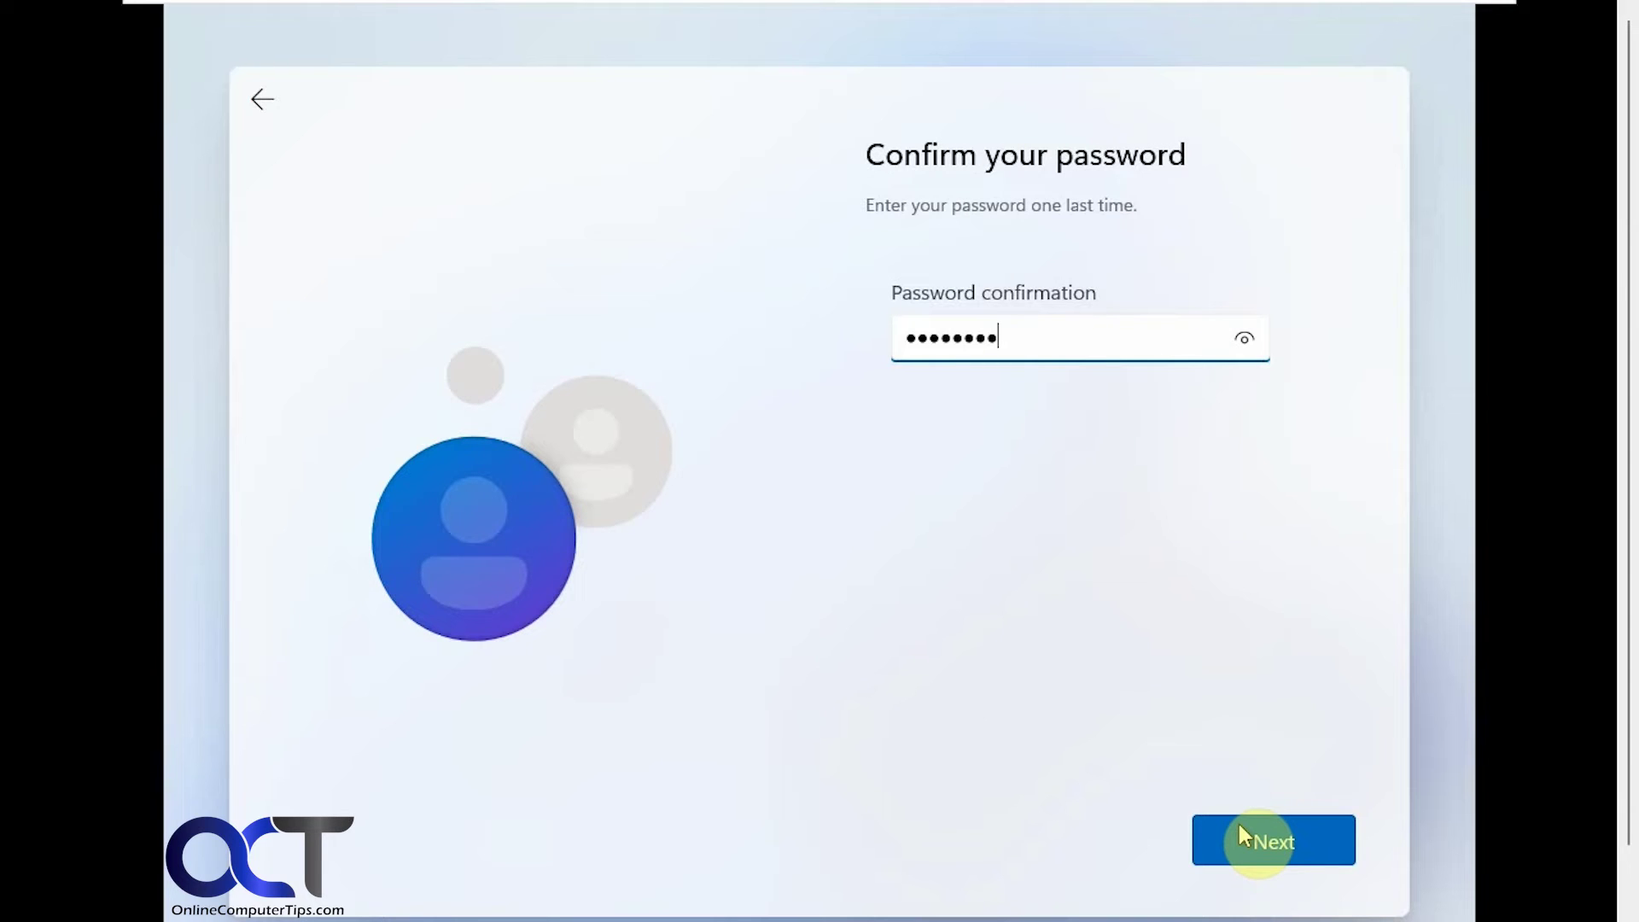
pyautogui.click(1241, 826)
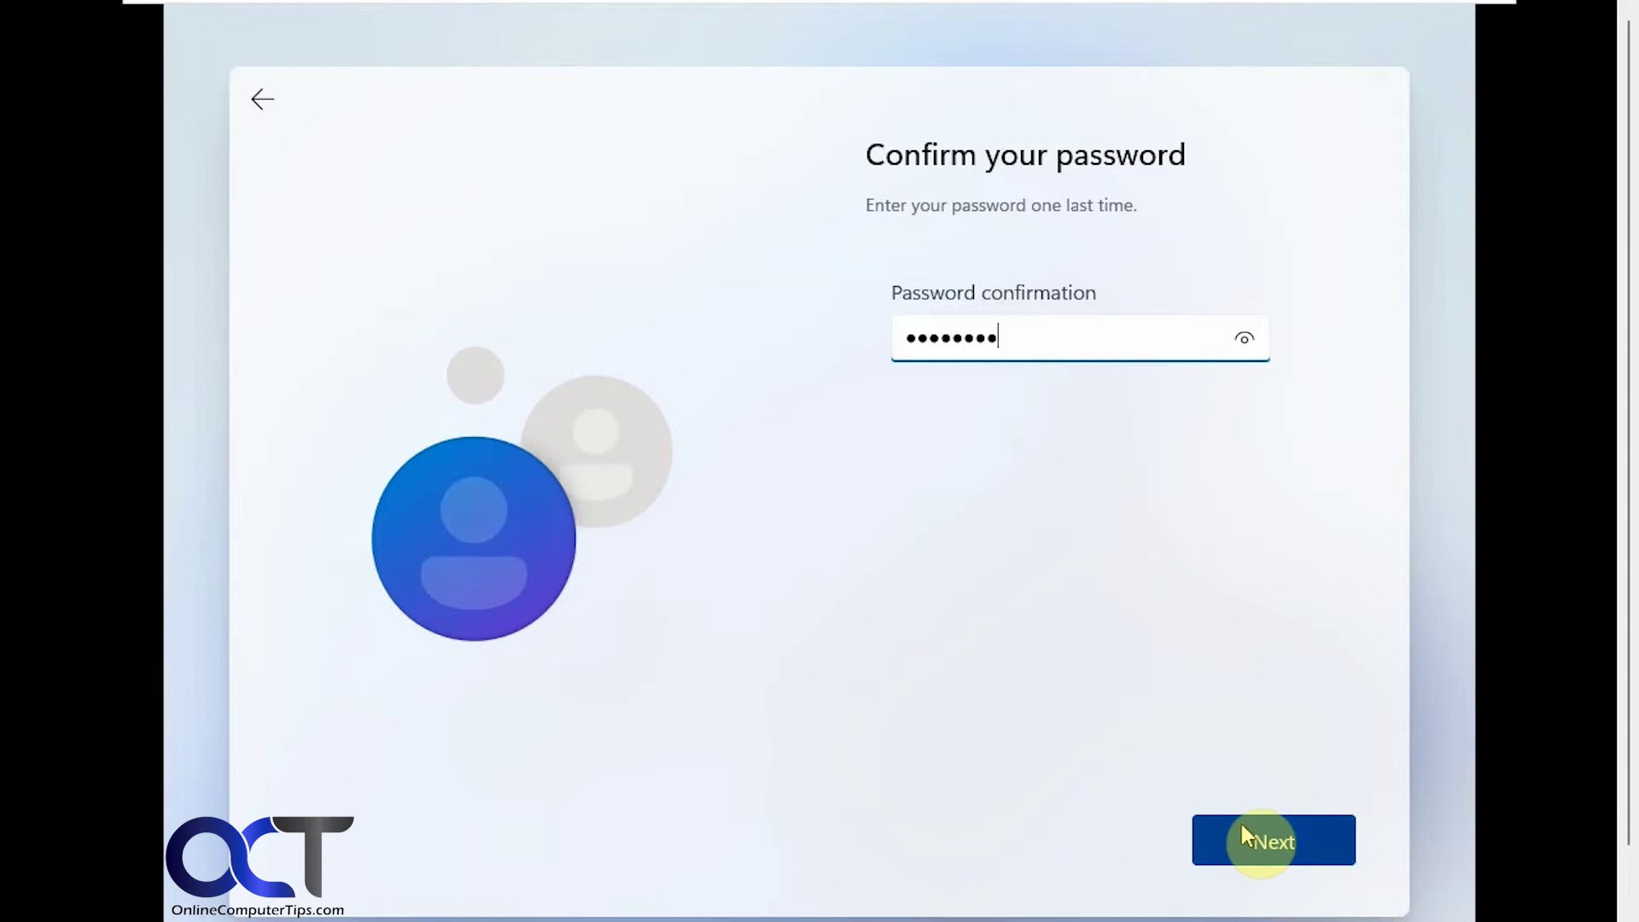
pyautogui.click(1243, 834)
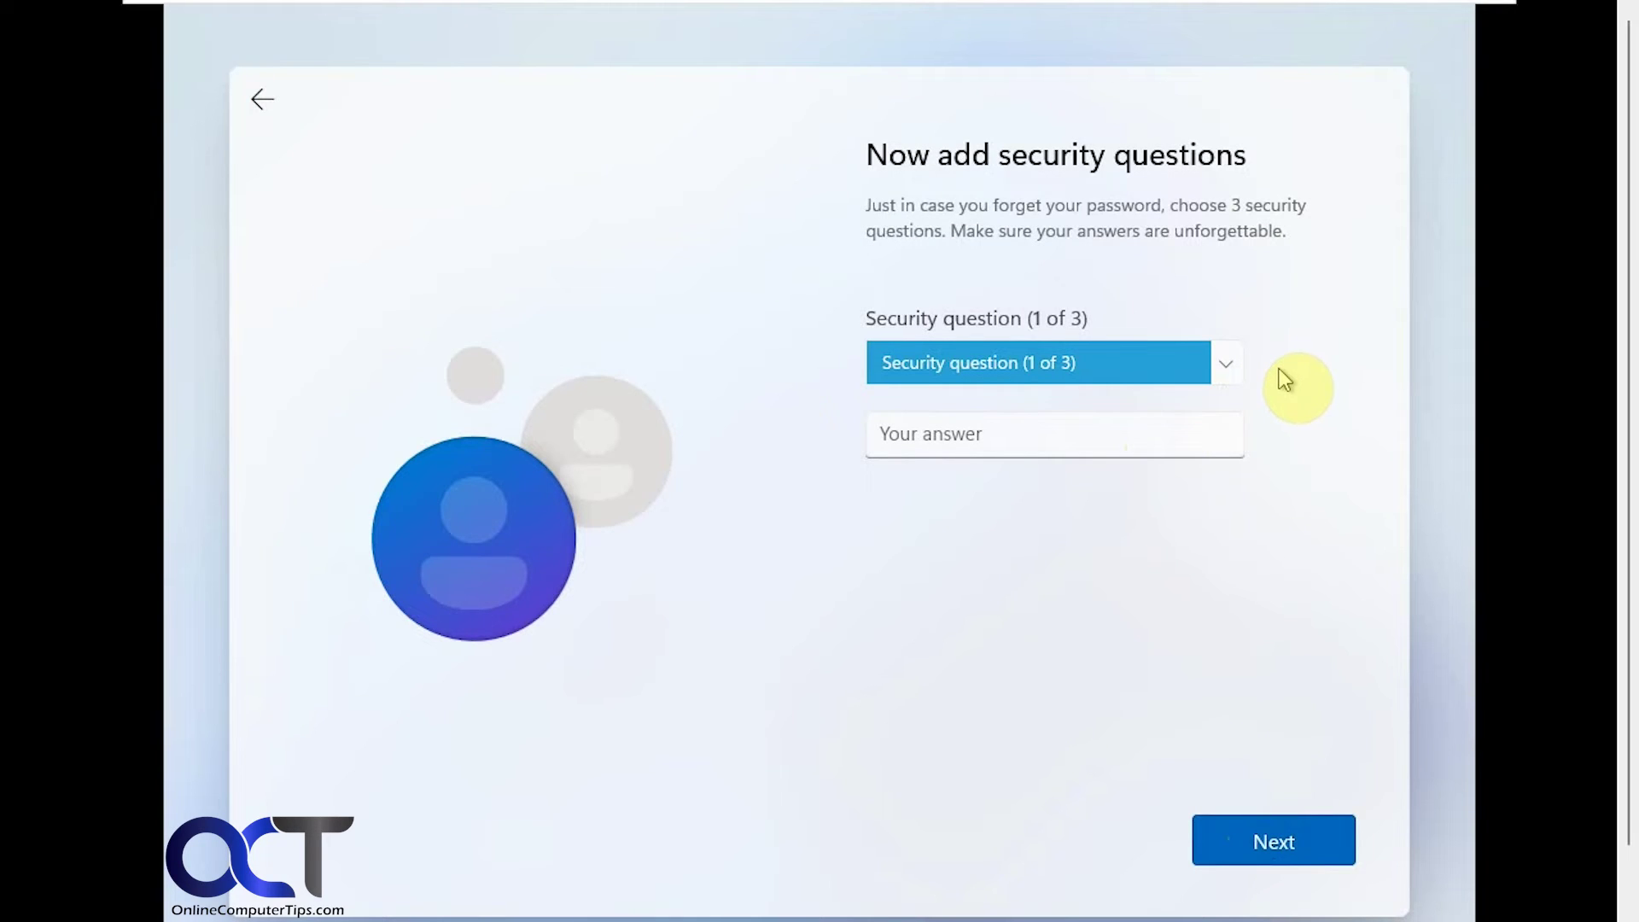
# - Choose the first pet's name security question and enter its answer
pyautogui.click(1229, 364)
pyautogui.click(1161, 392)
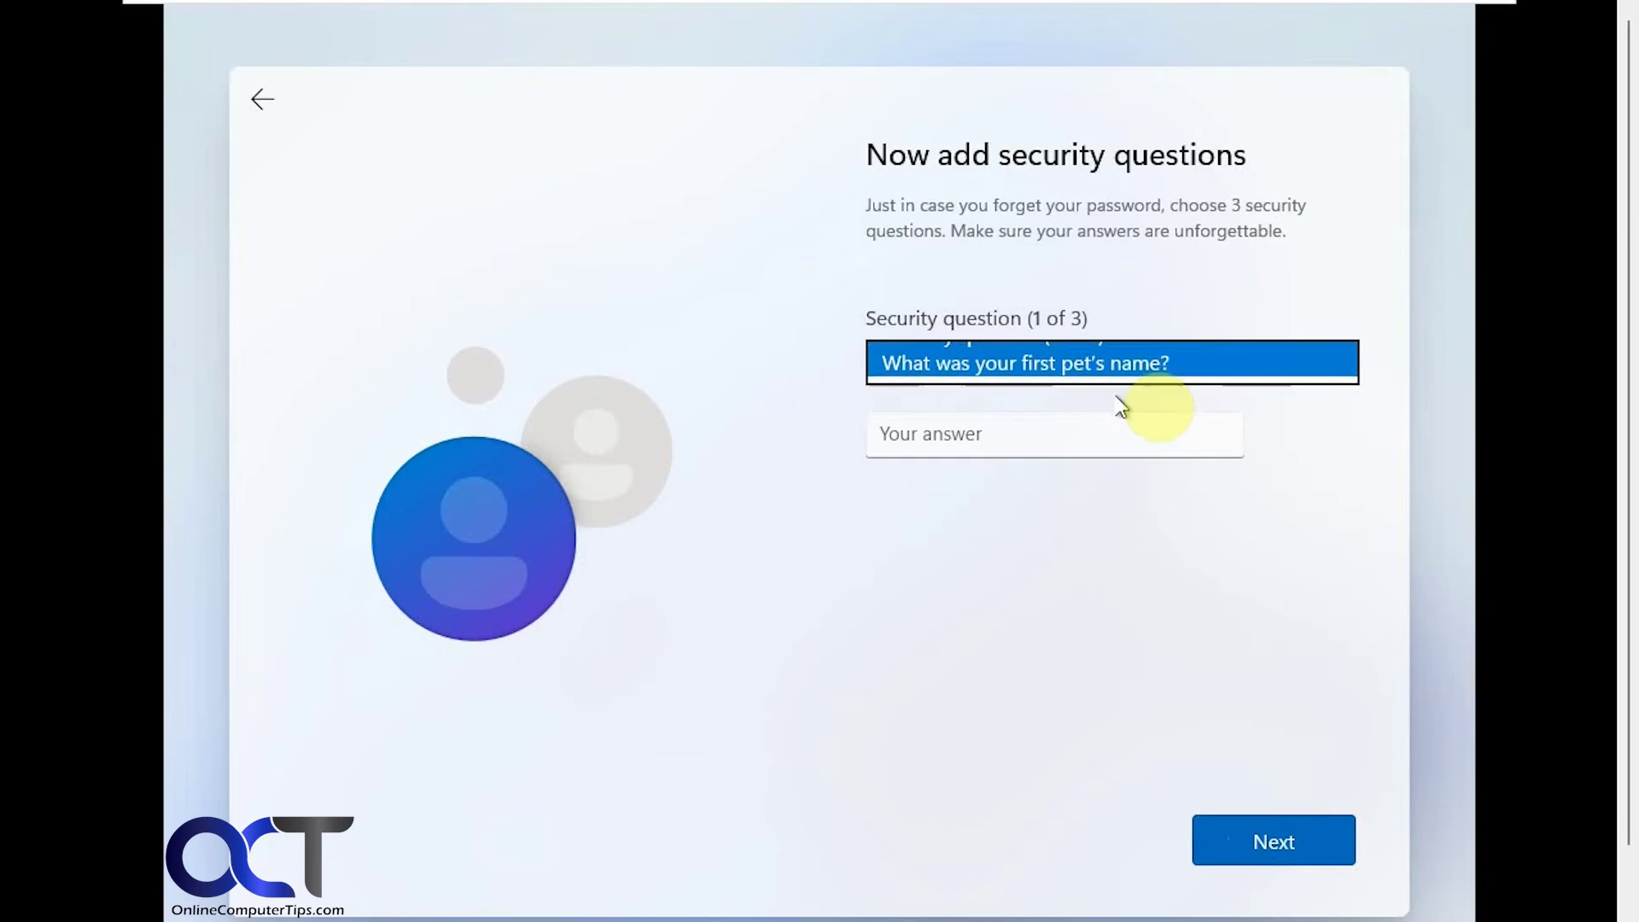
pyautogui.click(1062, 436)
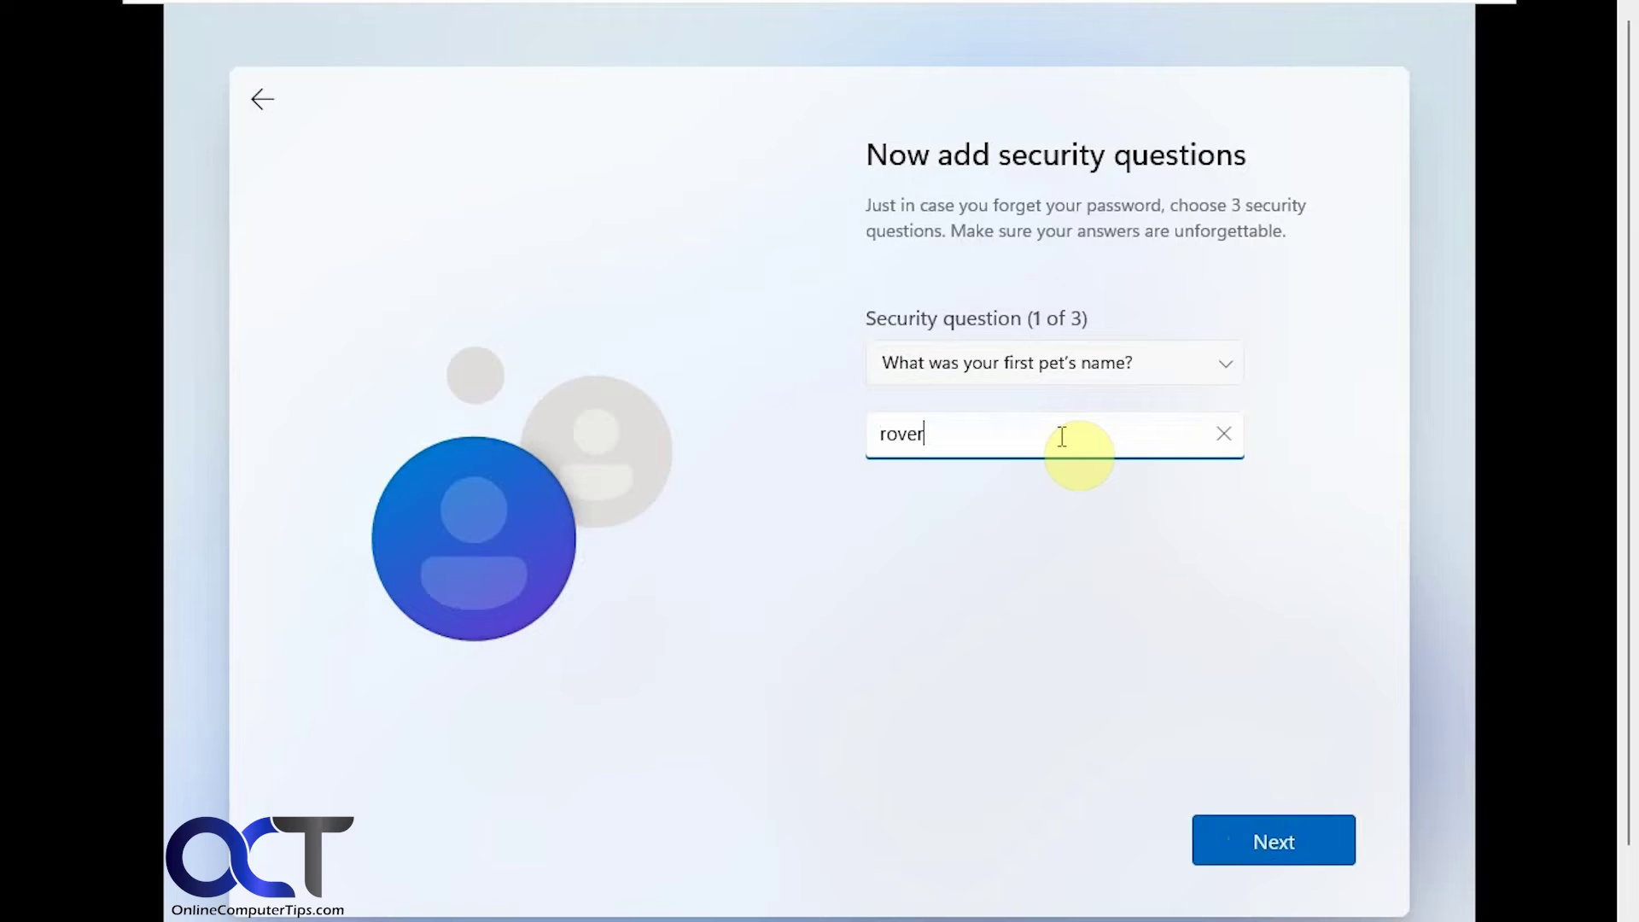
pyautogui.click(1258, 828)
# - Choose the birth-city security question and enter its answer
pyautogui.click(1230, 364)
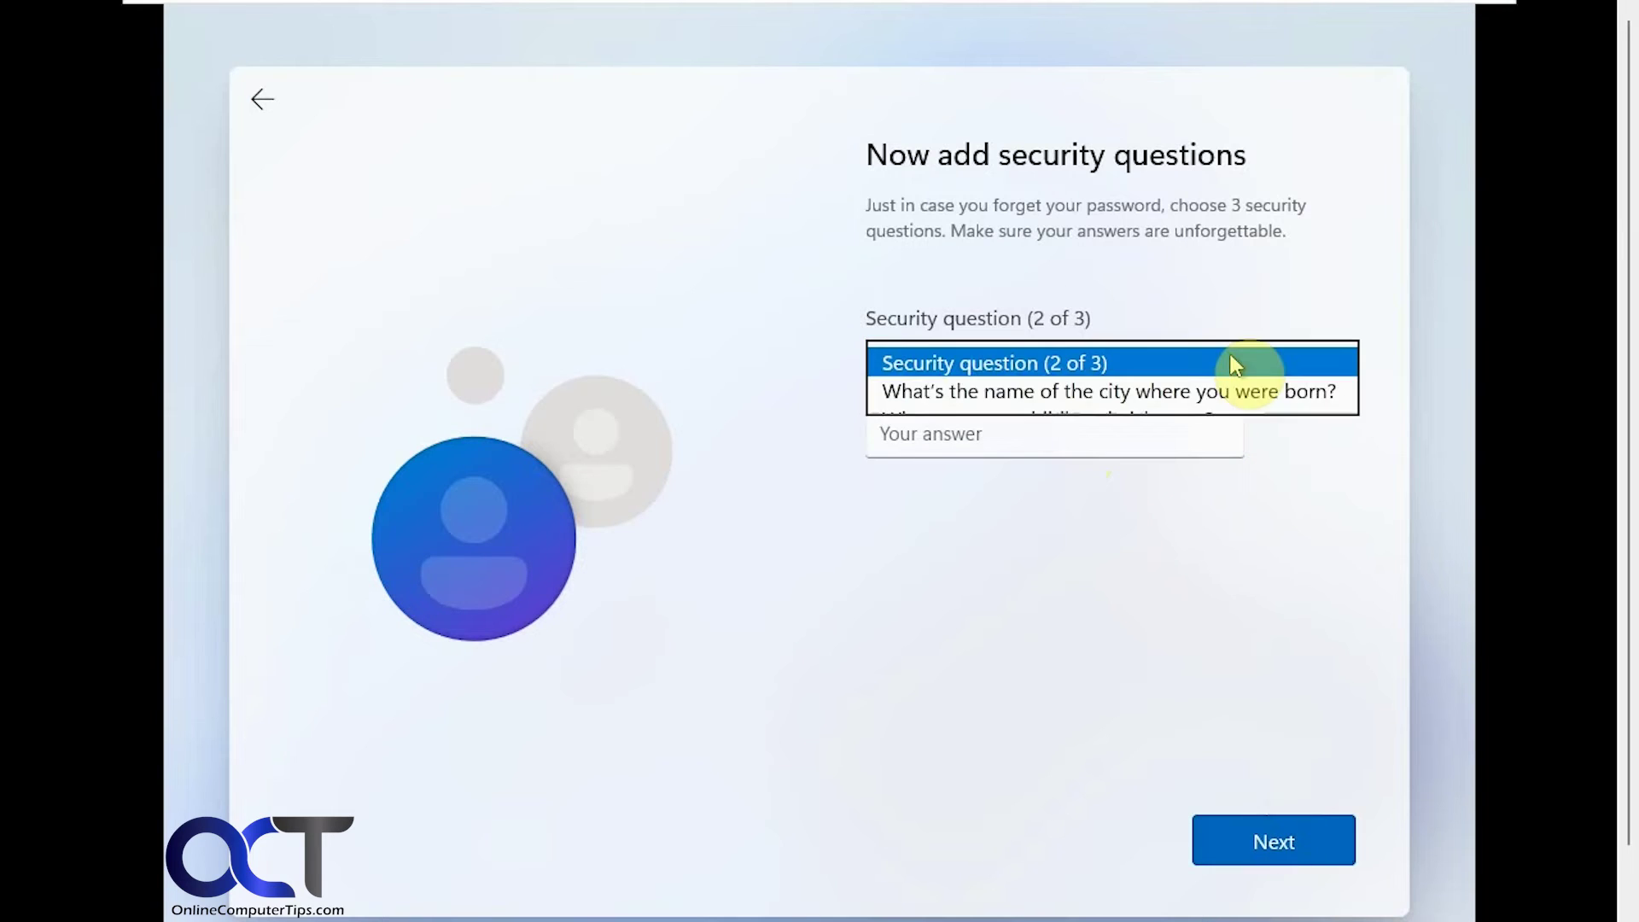
pyautogui.click(1122, 398)
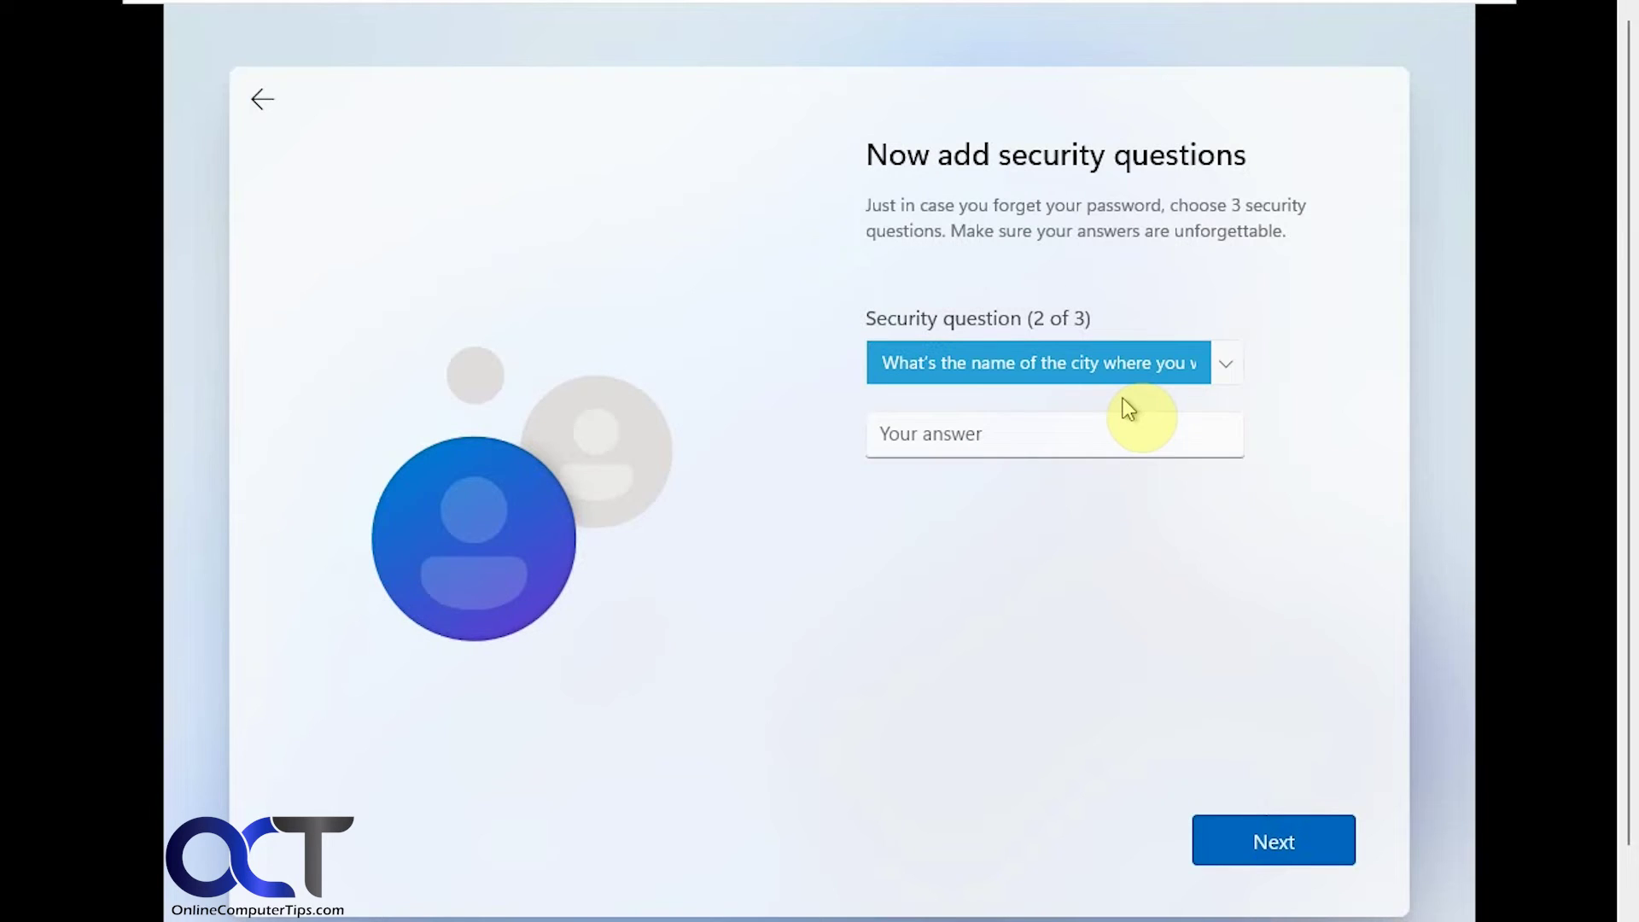
pyautogui.click(1081, 438)
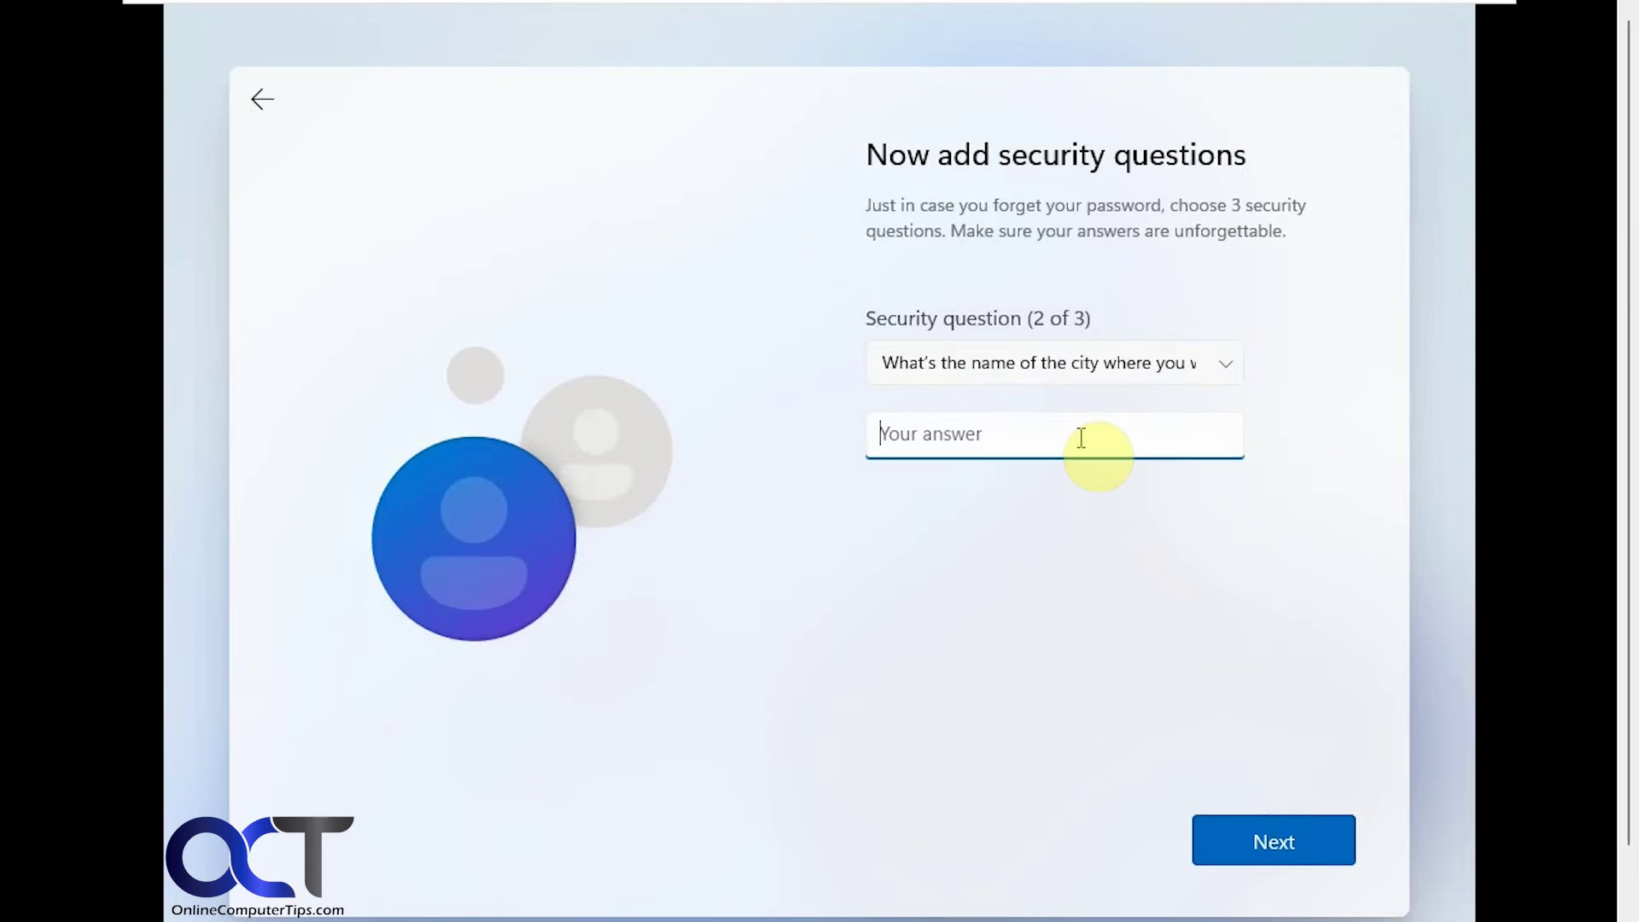
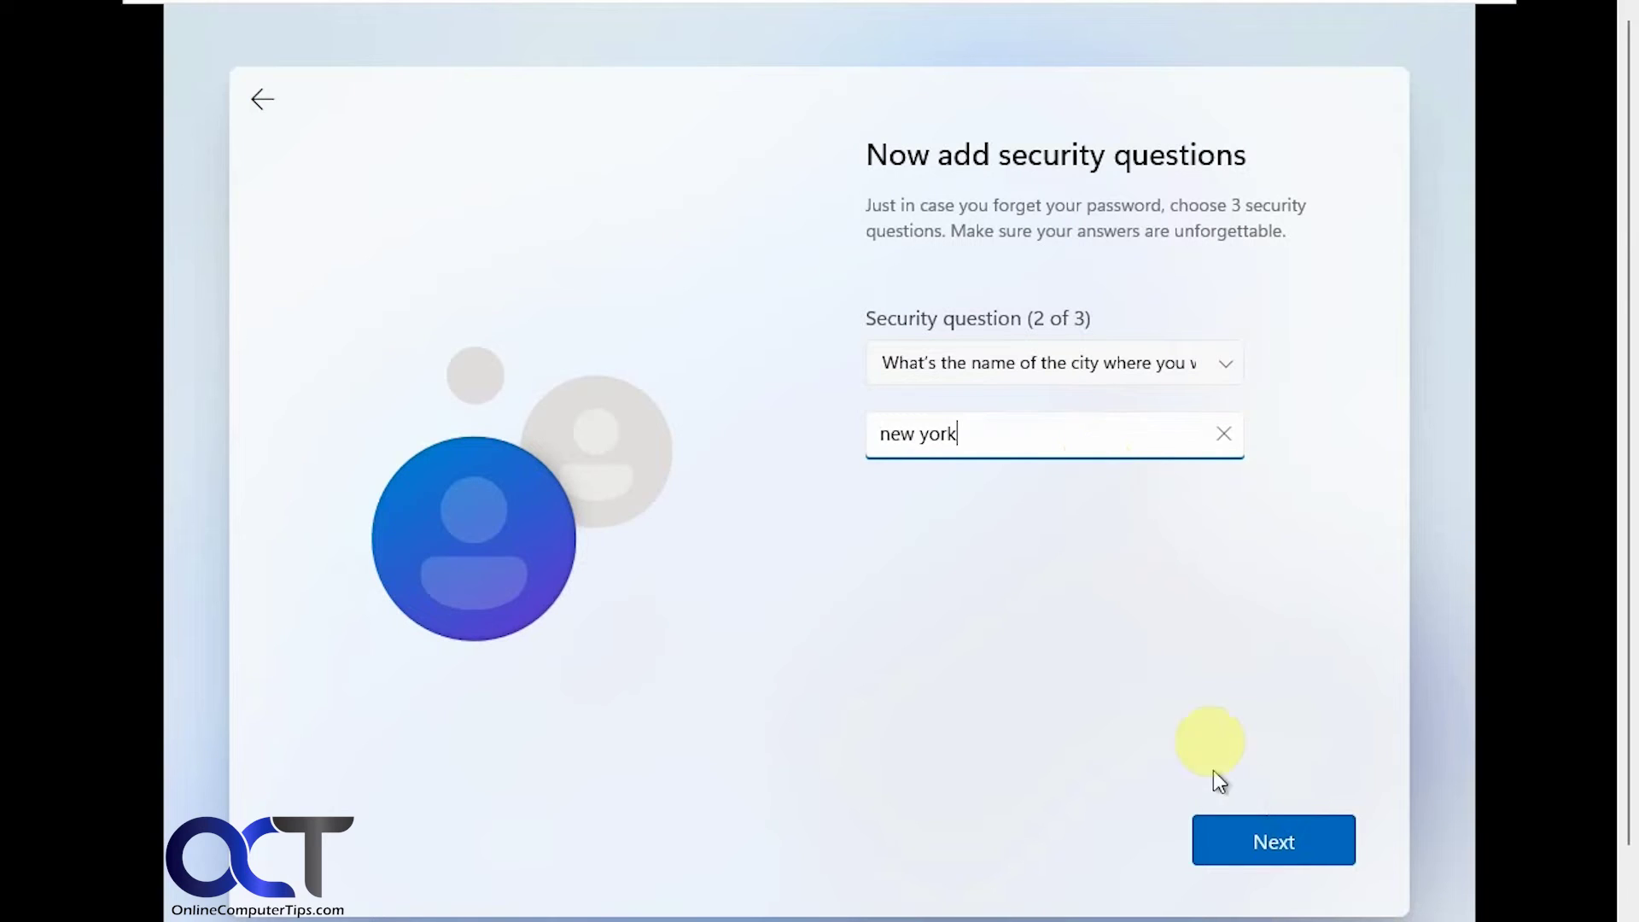
pyautogui.click(1260, 840)
# - Choose the childhood nickname security question and enter its answer
pyautogui.click(1058, 360)
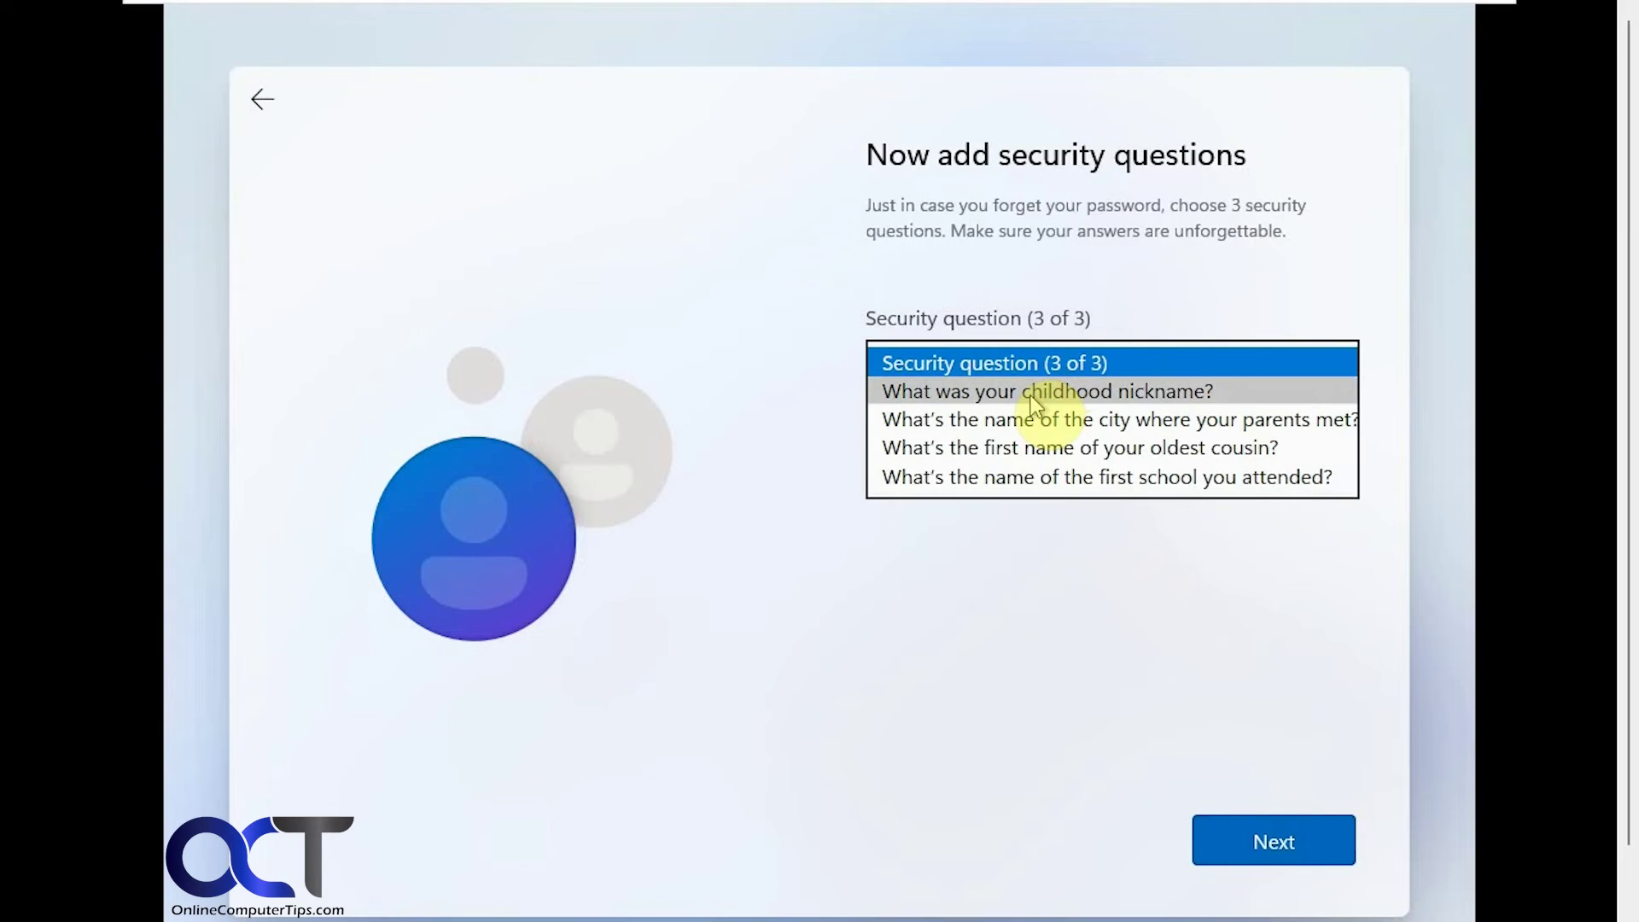
pyautogui.click(1025, 384)
pyautogui.click(991, 437)
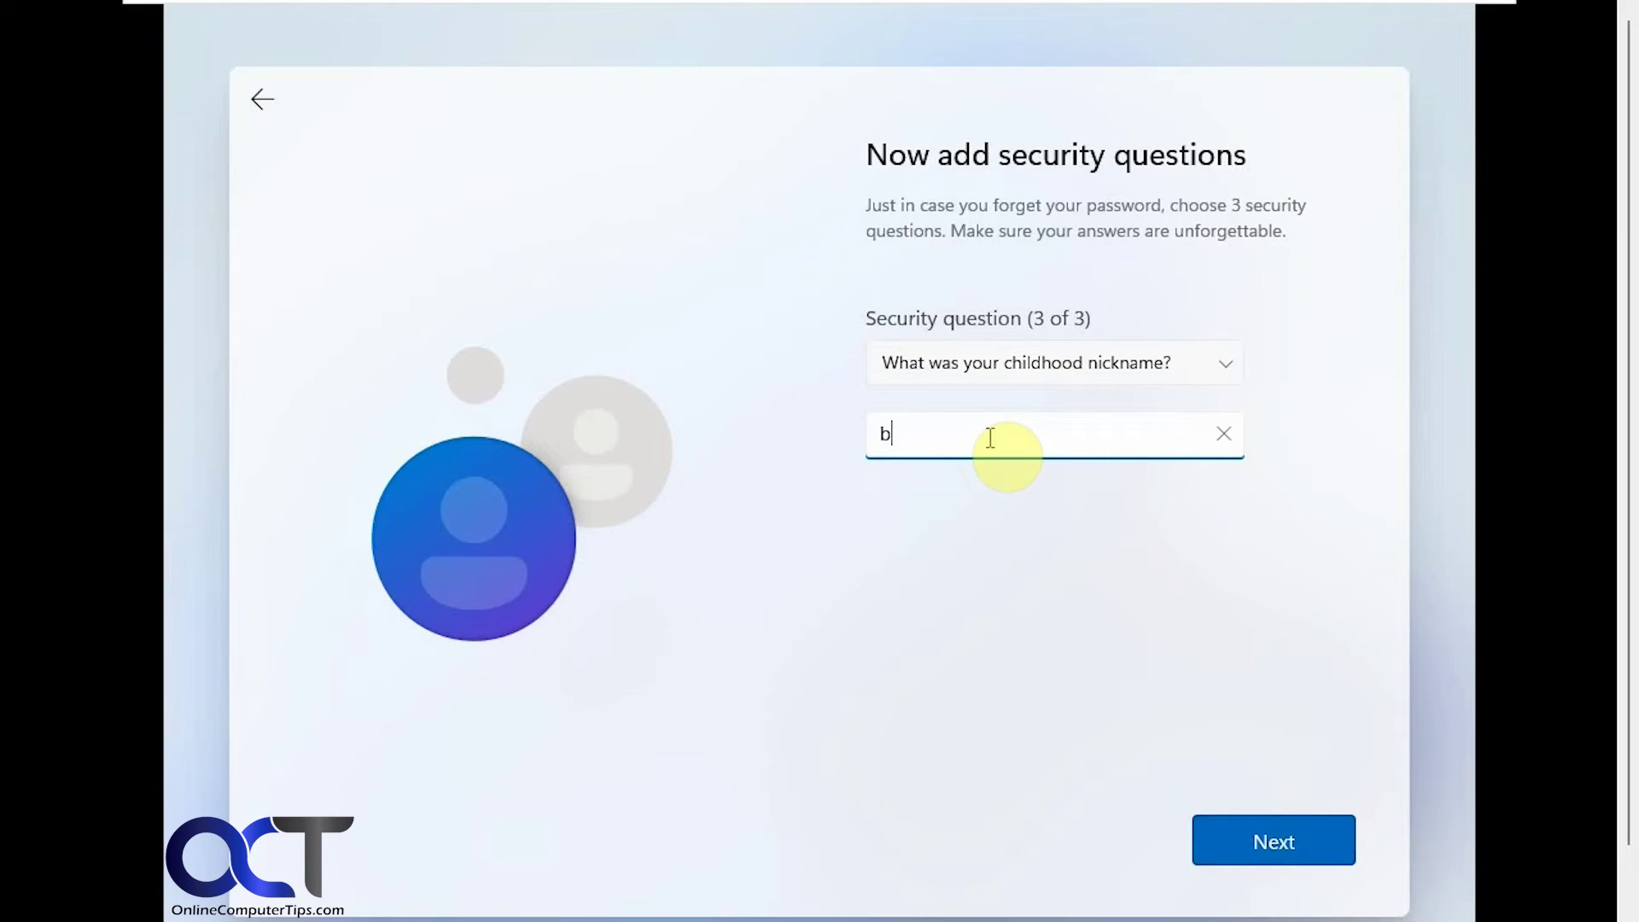
pyautogui.click(1293, 834)
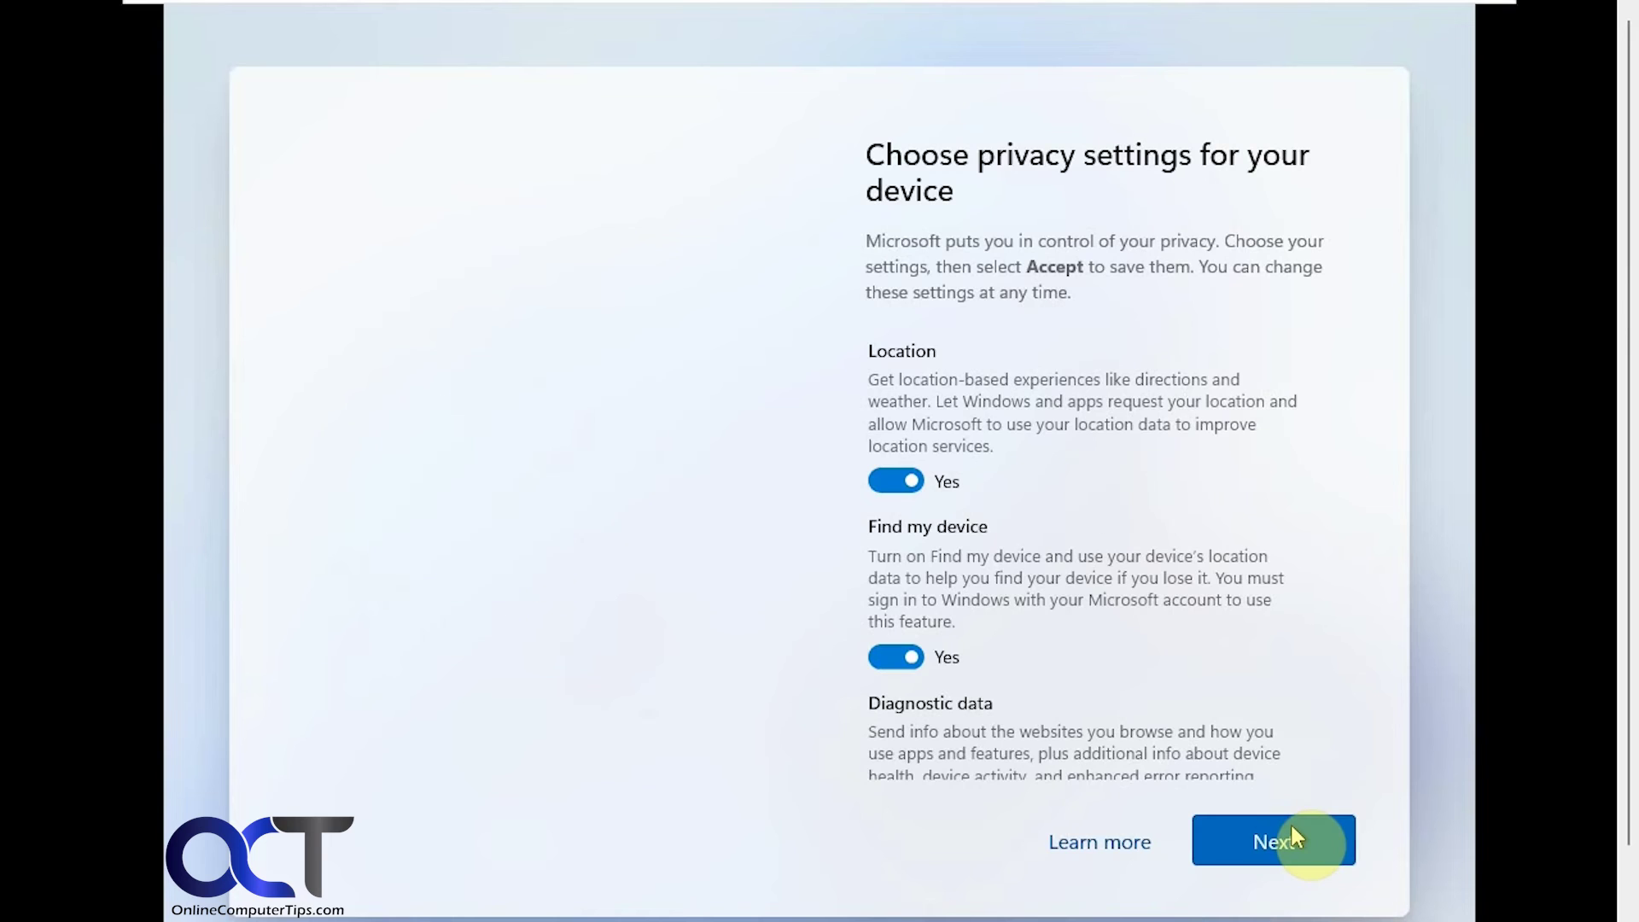
# - Turn off Location, Find my device, Inking & typing, Tailored experiences and Advertising ID, keep only required diagnostics, and accept
pyautogui.click(892, 483)
pyautogui.click(892, 655)
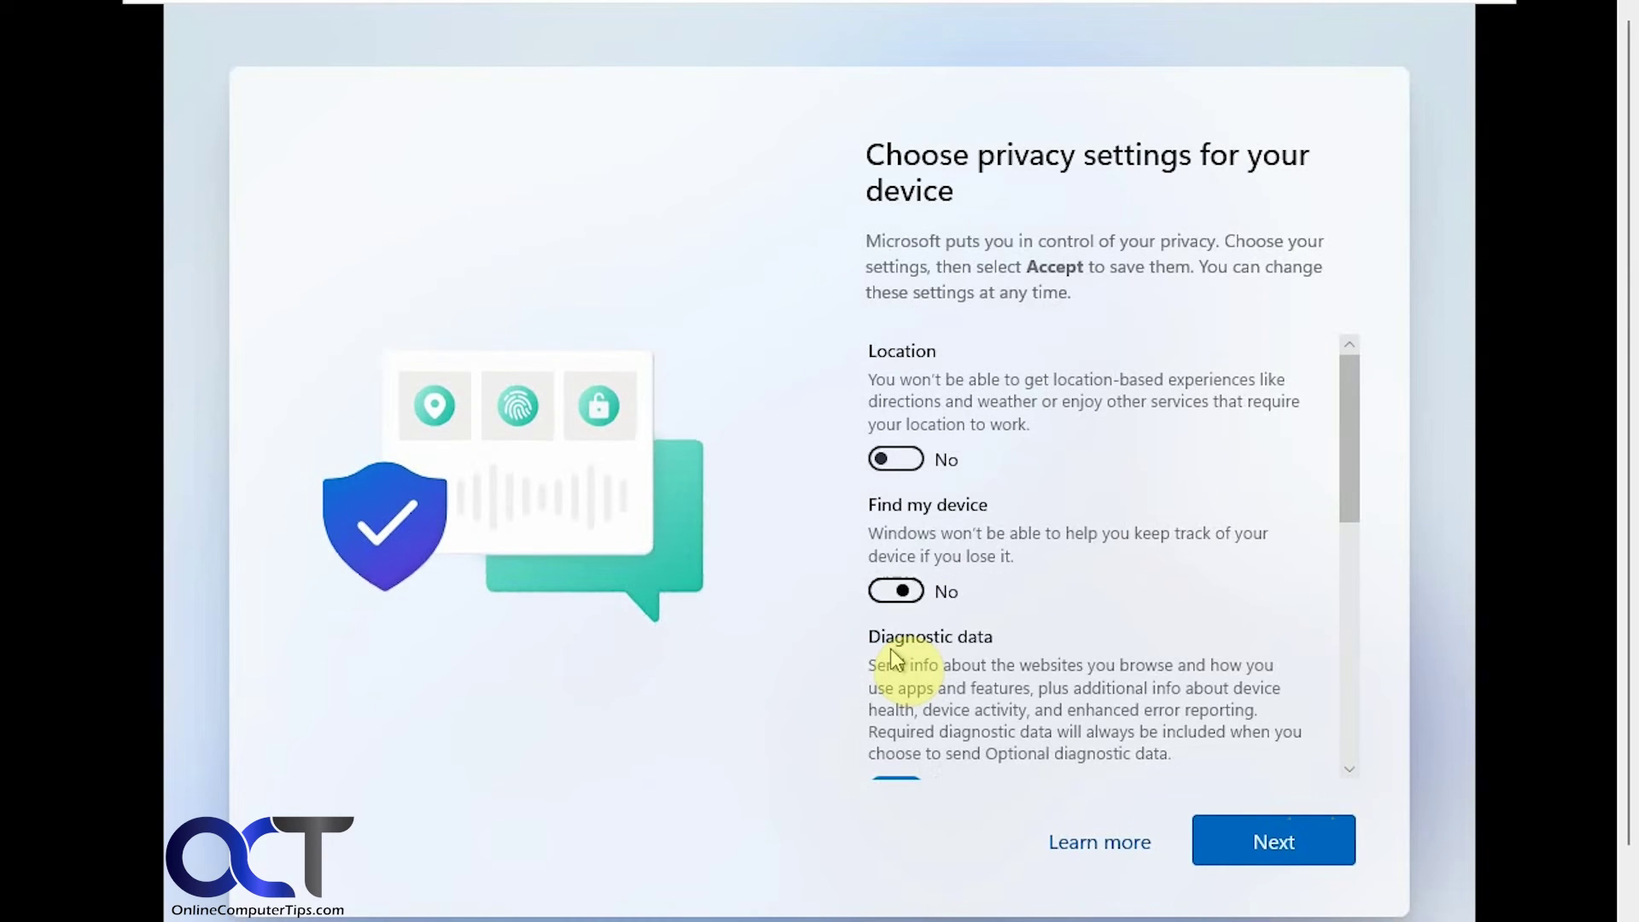
pyautogui.moveTo(1346, 507); pyautogui.dragTo(1364, 619)
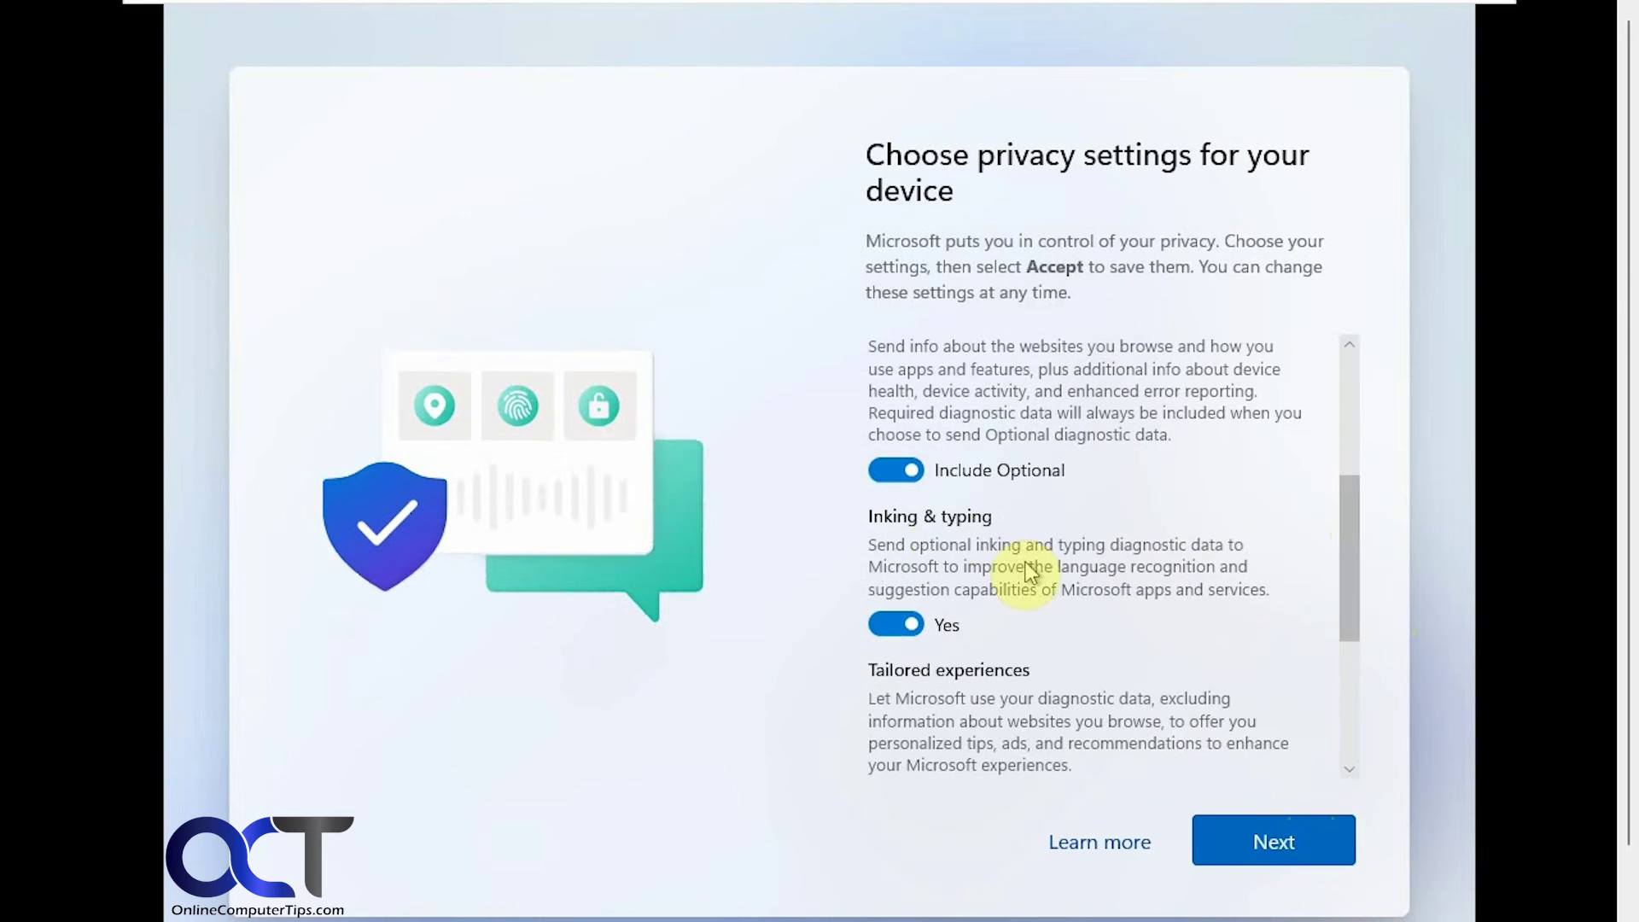
pyautogui.click(892, 483)
pyautogui.click(892, 623)
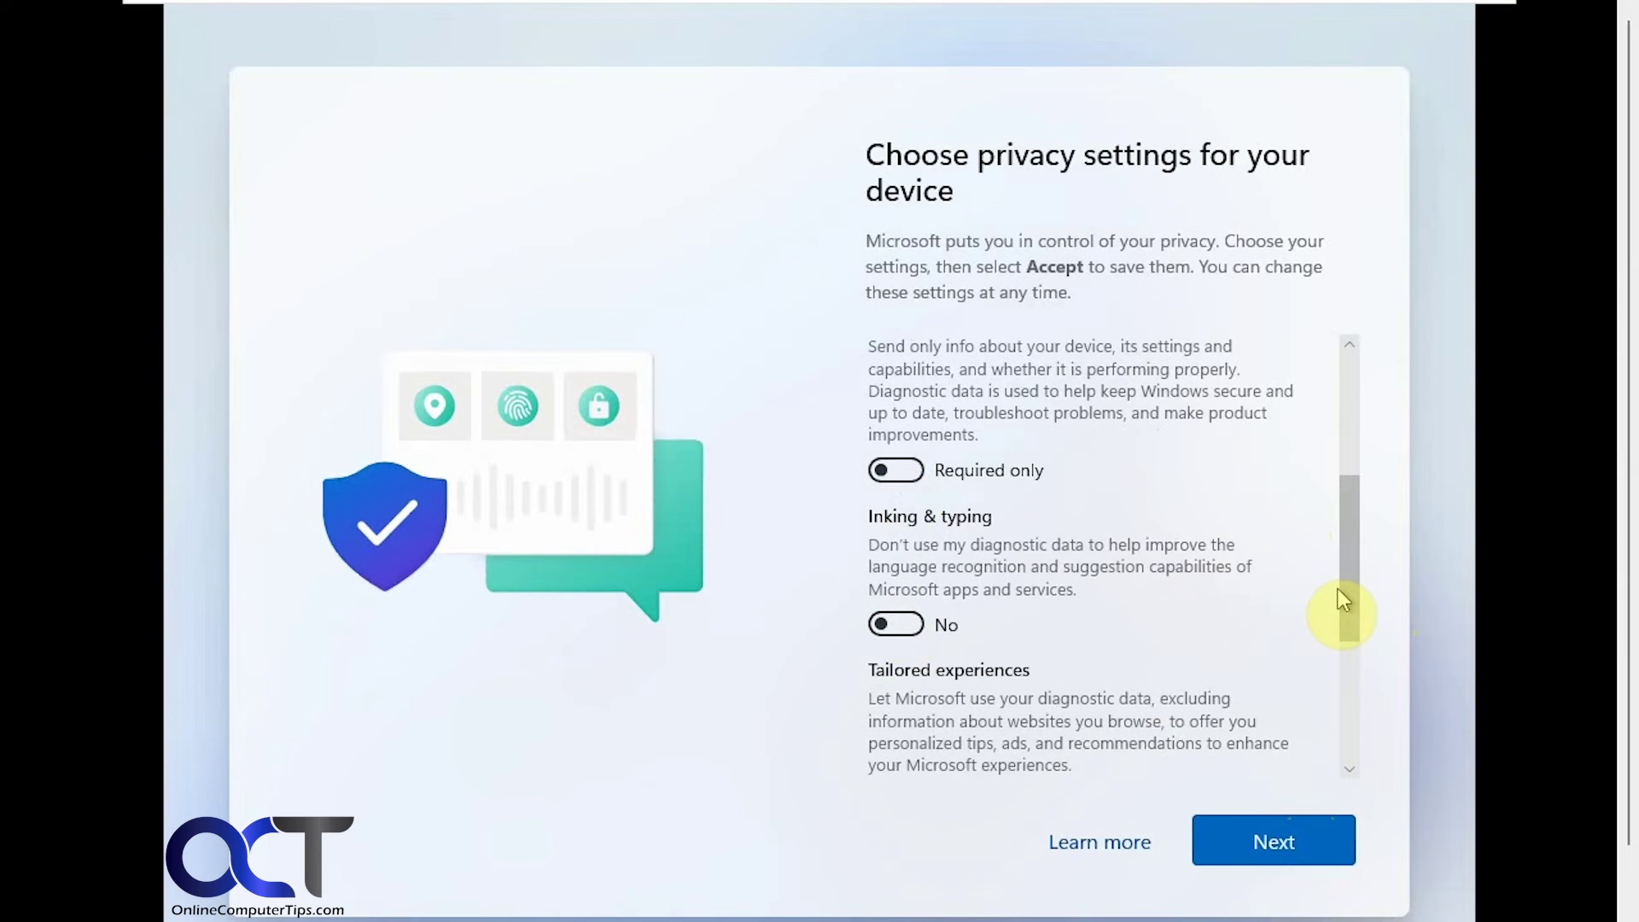
pyautogui.moveTo(1342, 588); pyautogui.dragTo(1354, 724)
pyautogui.click(895, 483)
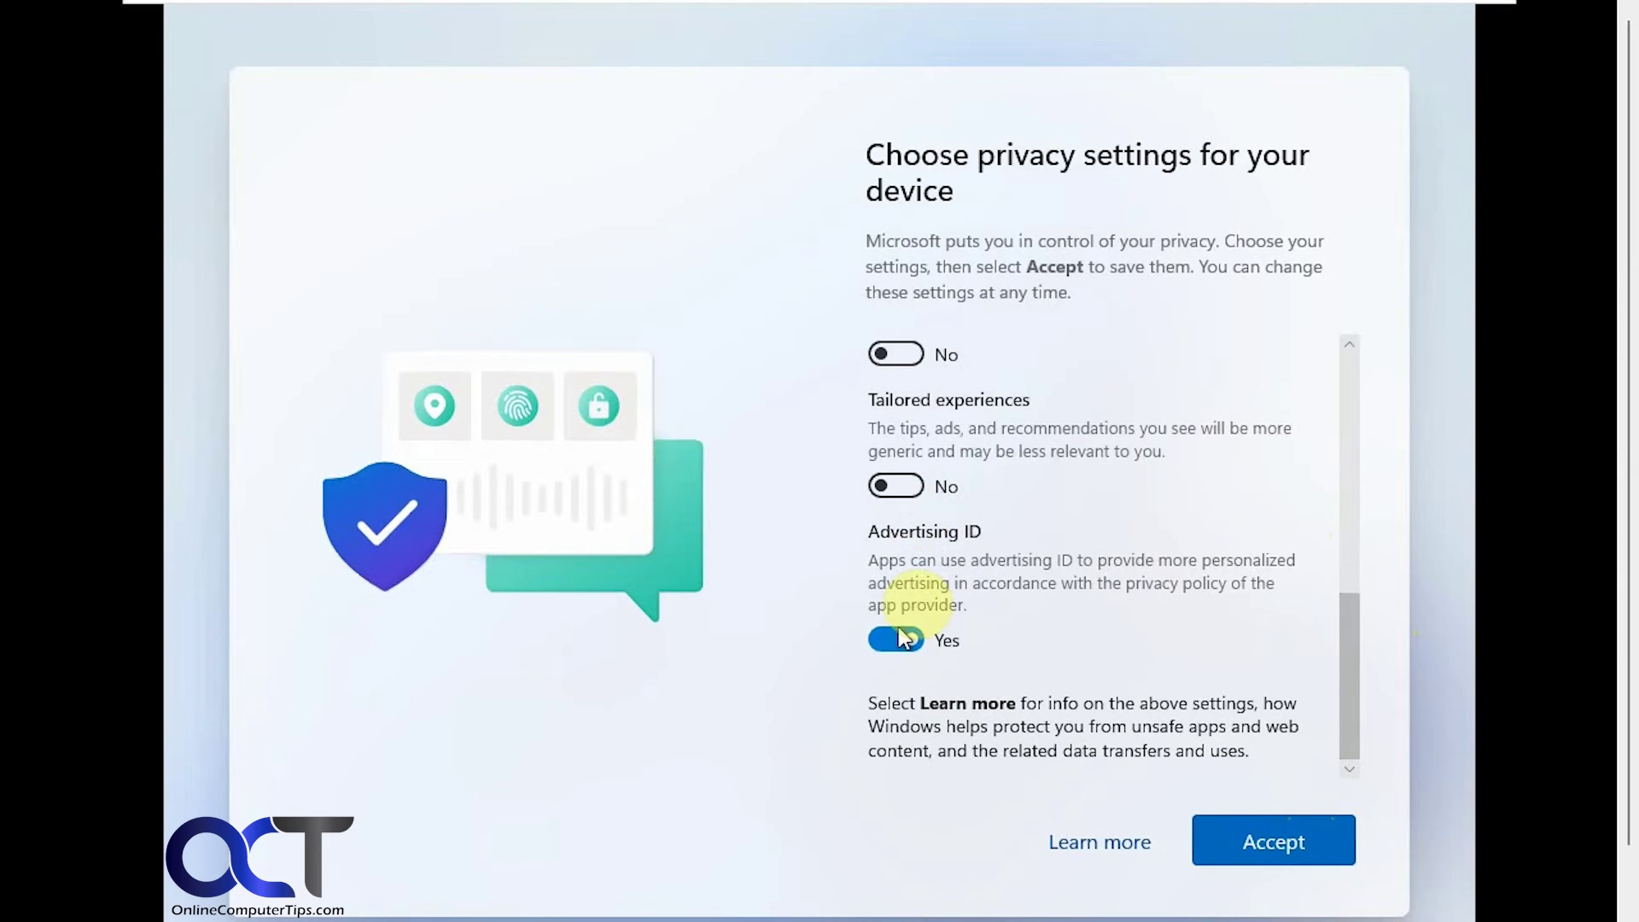
pyautogui.click(895, 640)
pyautogui.click(1258, 833)
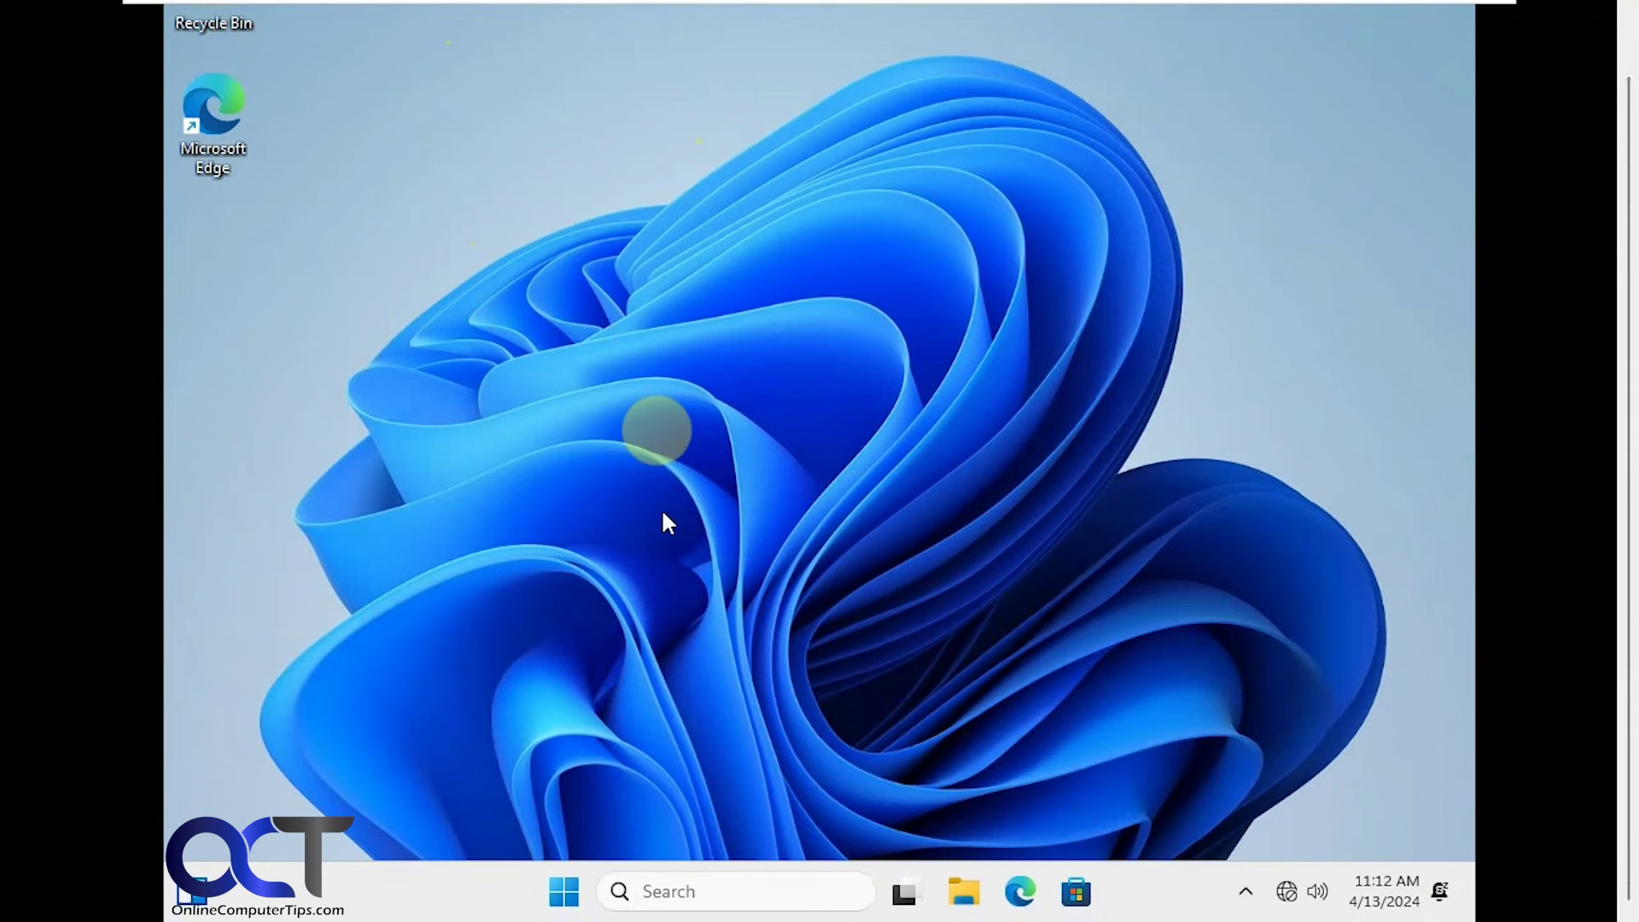
# - Launch Settings from the Start menu and go to the Accounts page
pyautogui.click(570, 895)
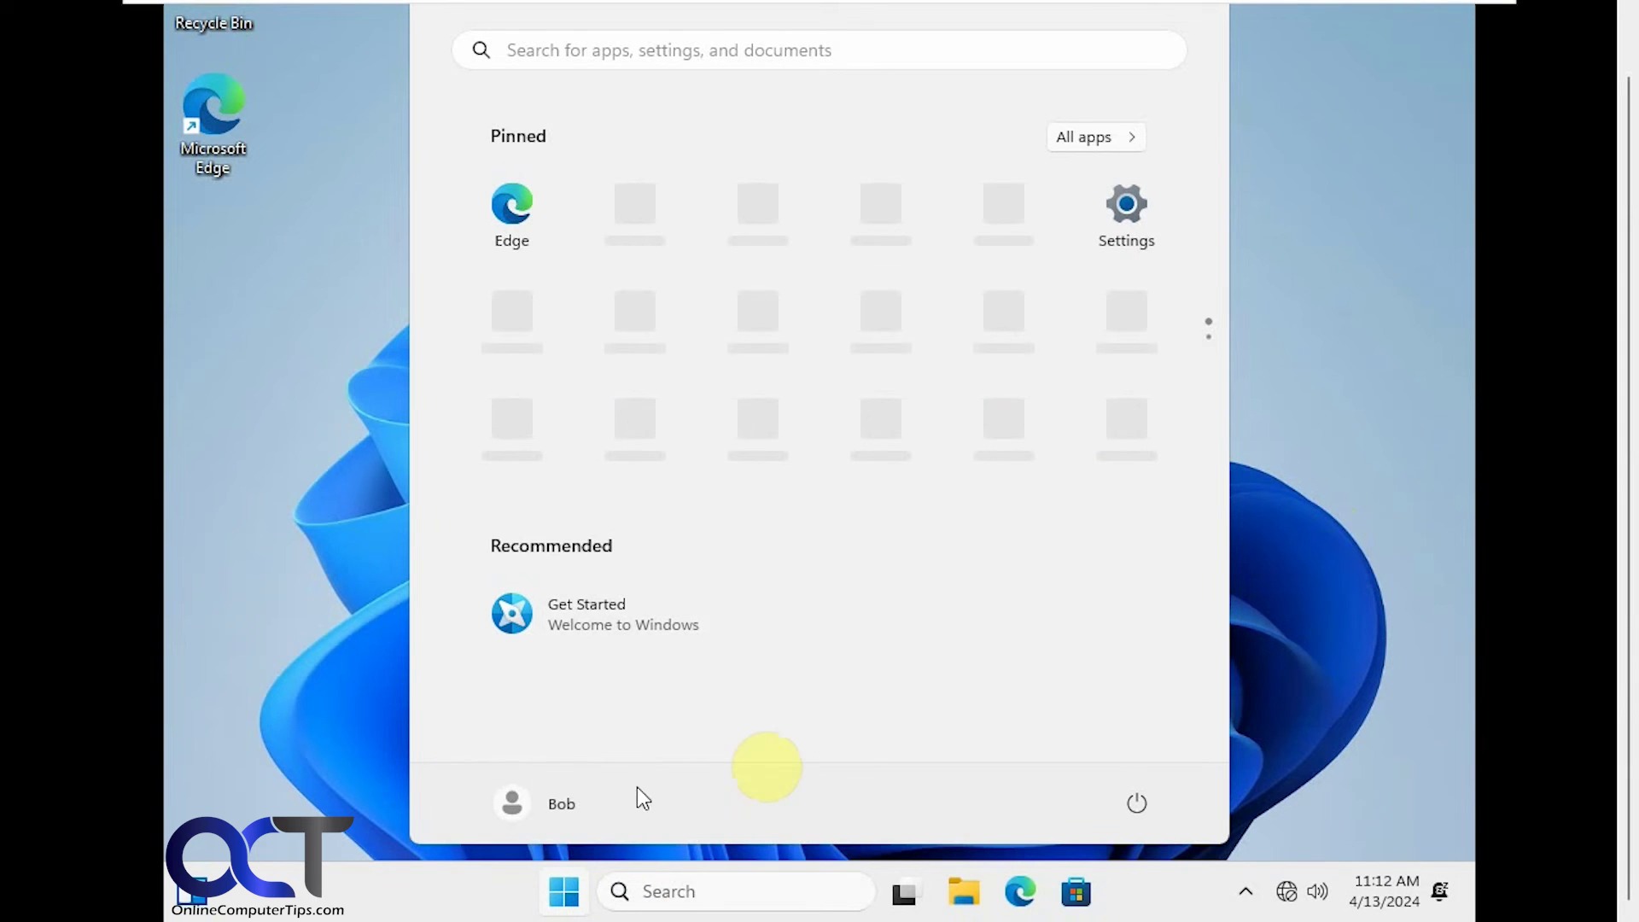
pyautogui.click(1129, 218)
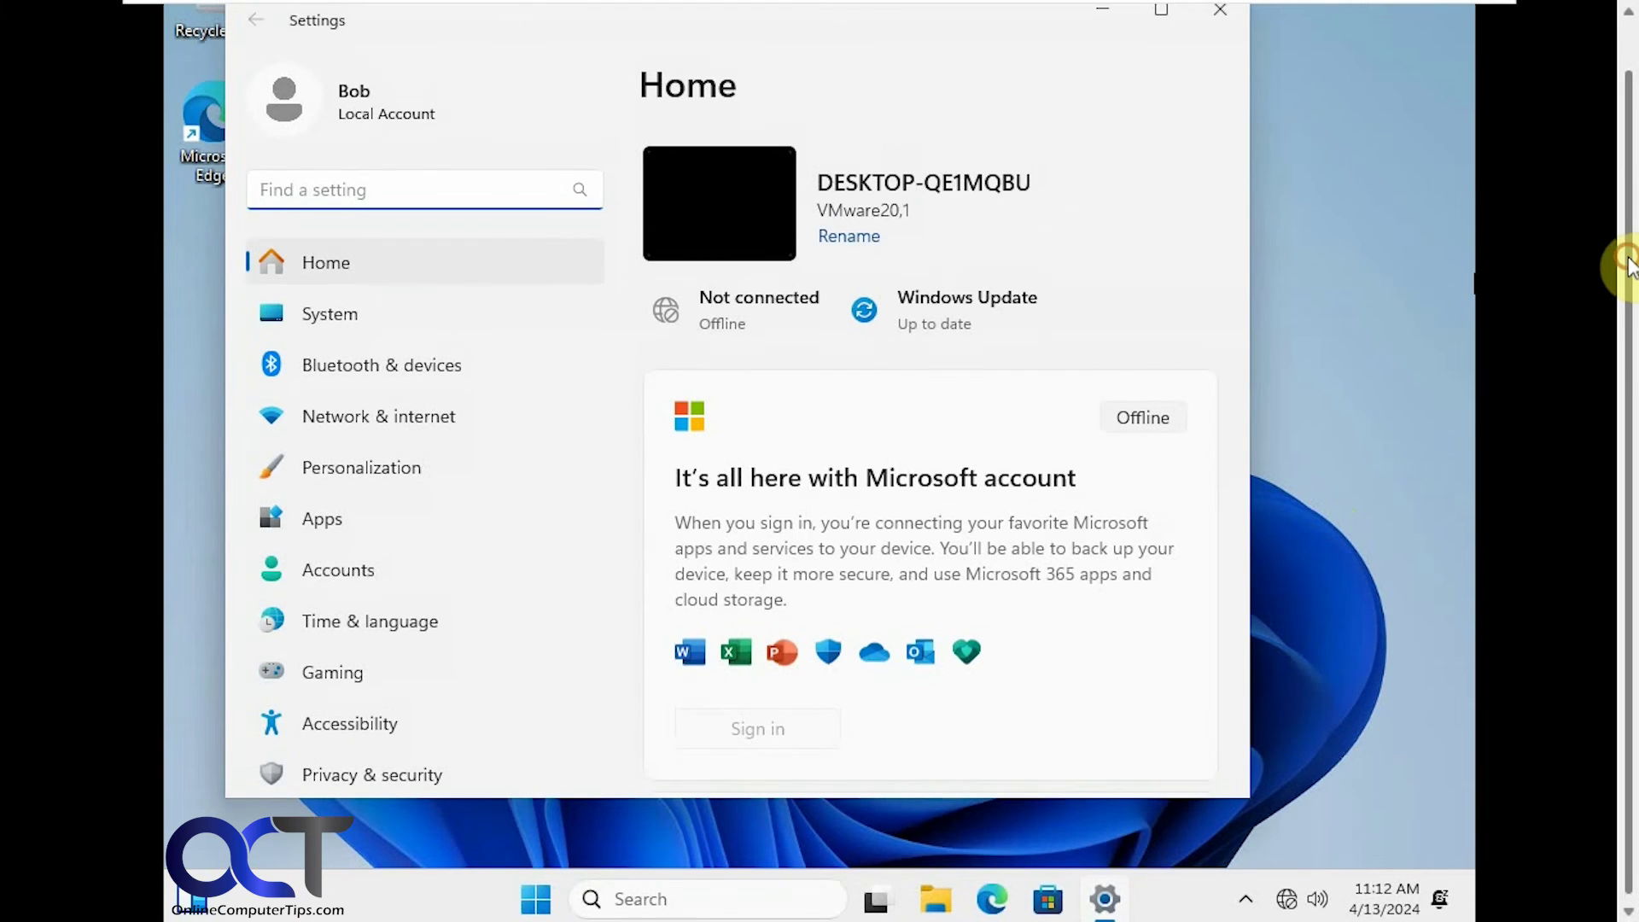
pyautogui.click(346, 625)
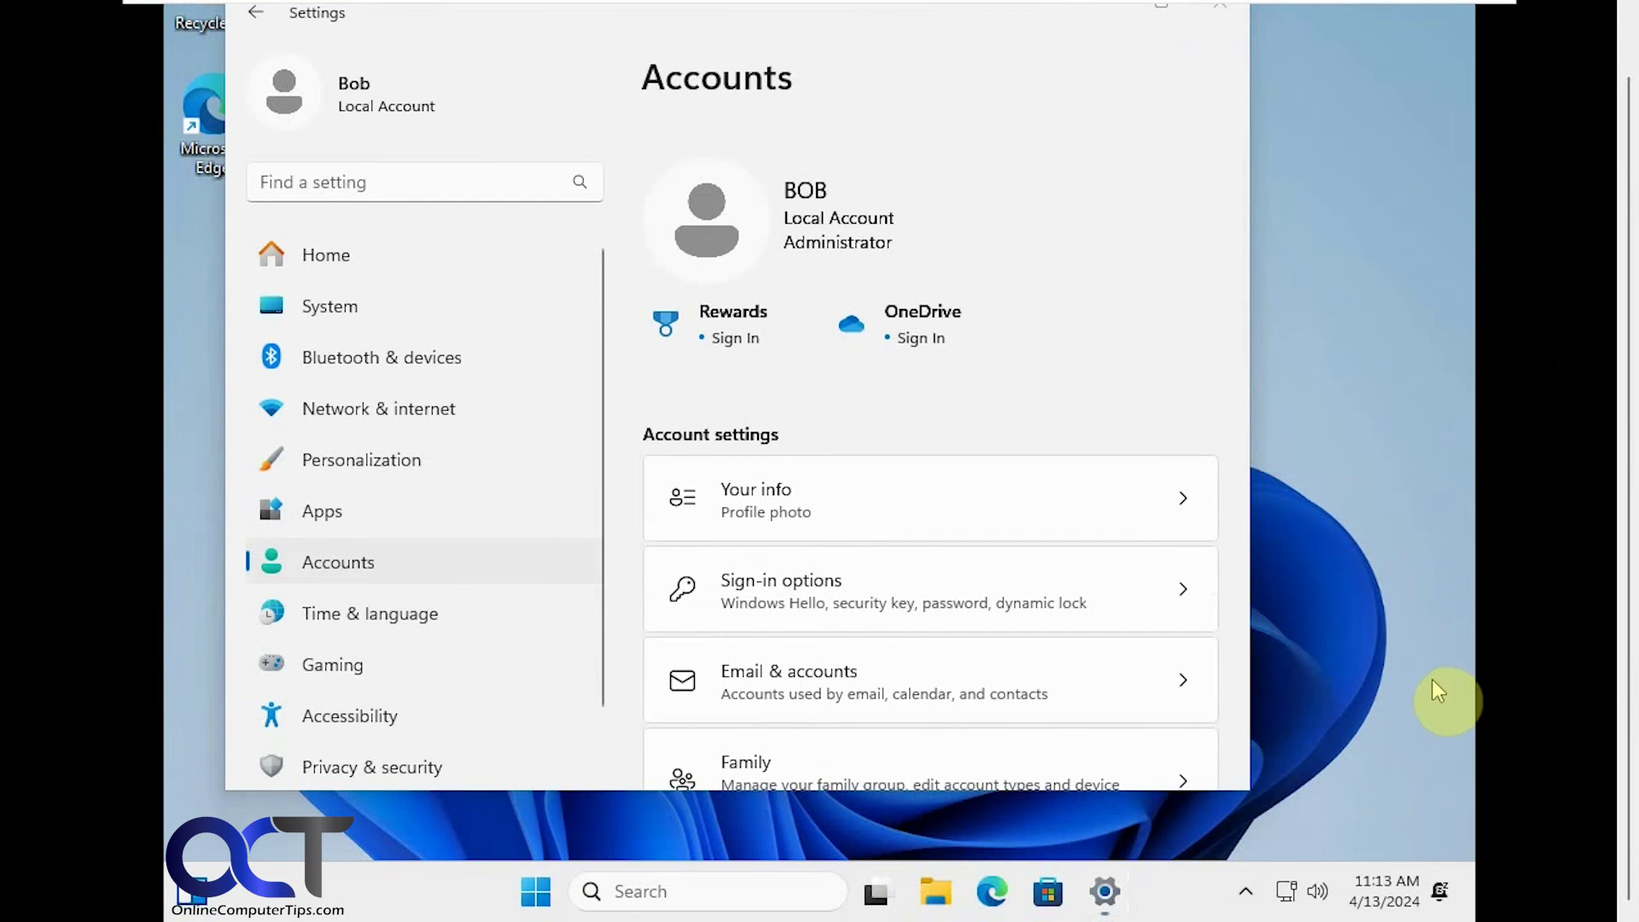
# - Restart the PC from the Start menu and sign back in with the account password
pyautogui.click(536, 892)
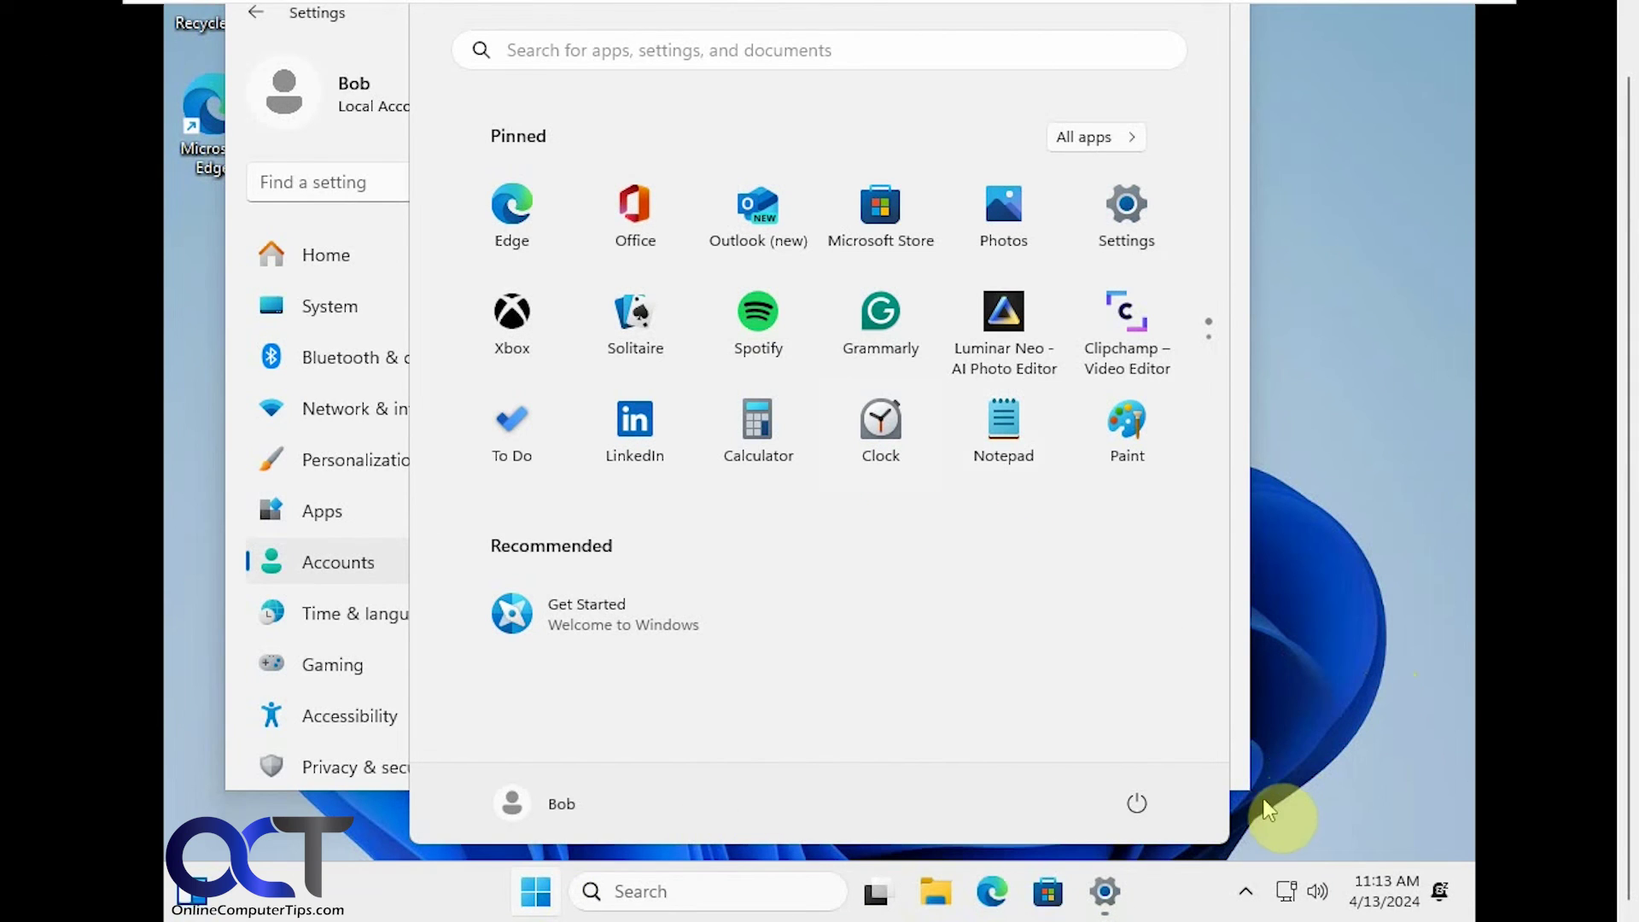
pyautogui.click(1136, 802)
pyautogui.click(1142, 756)
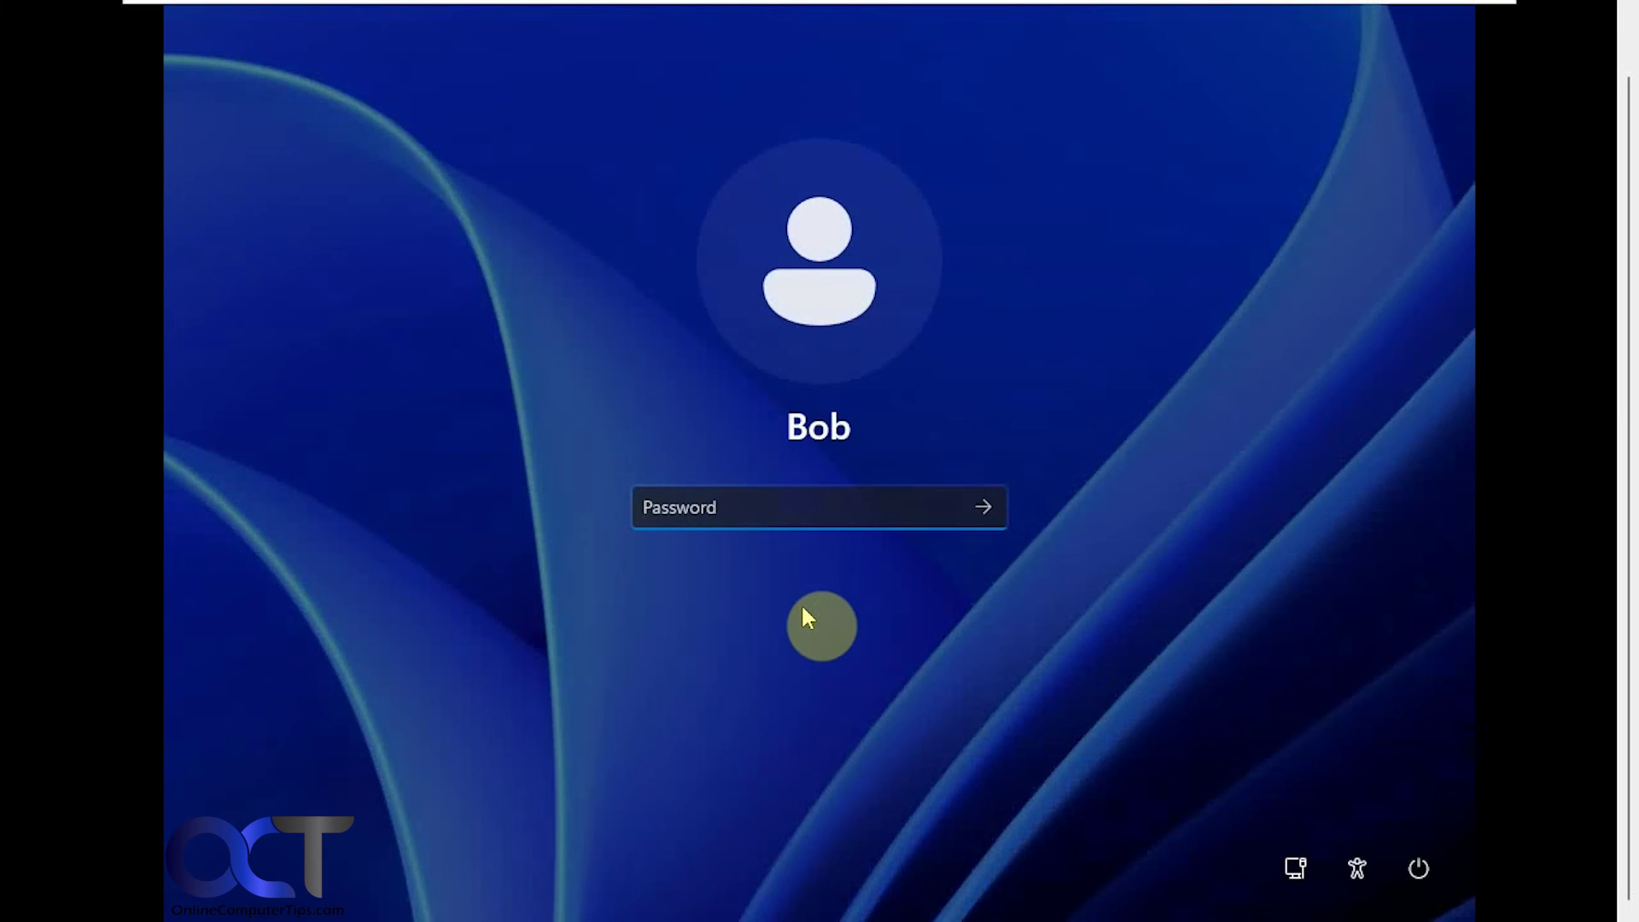
pyautogui.write('••••••••')
pyautogui.press('Return')
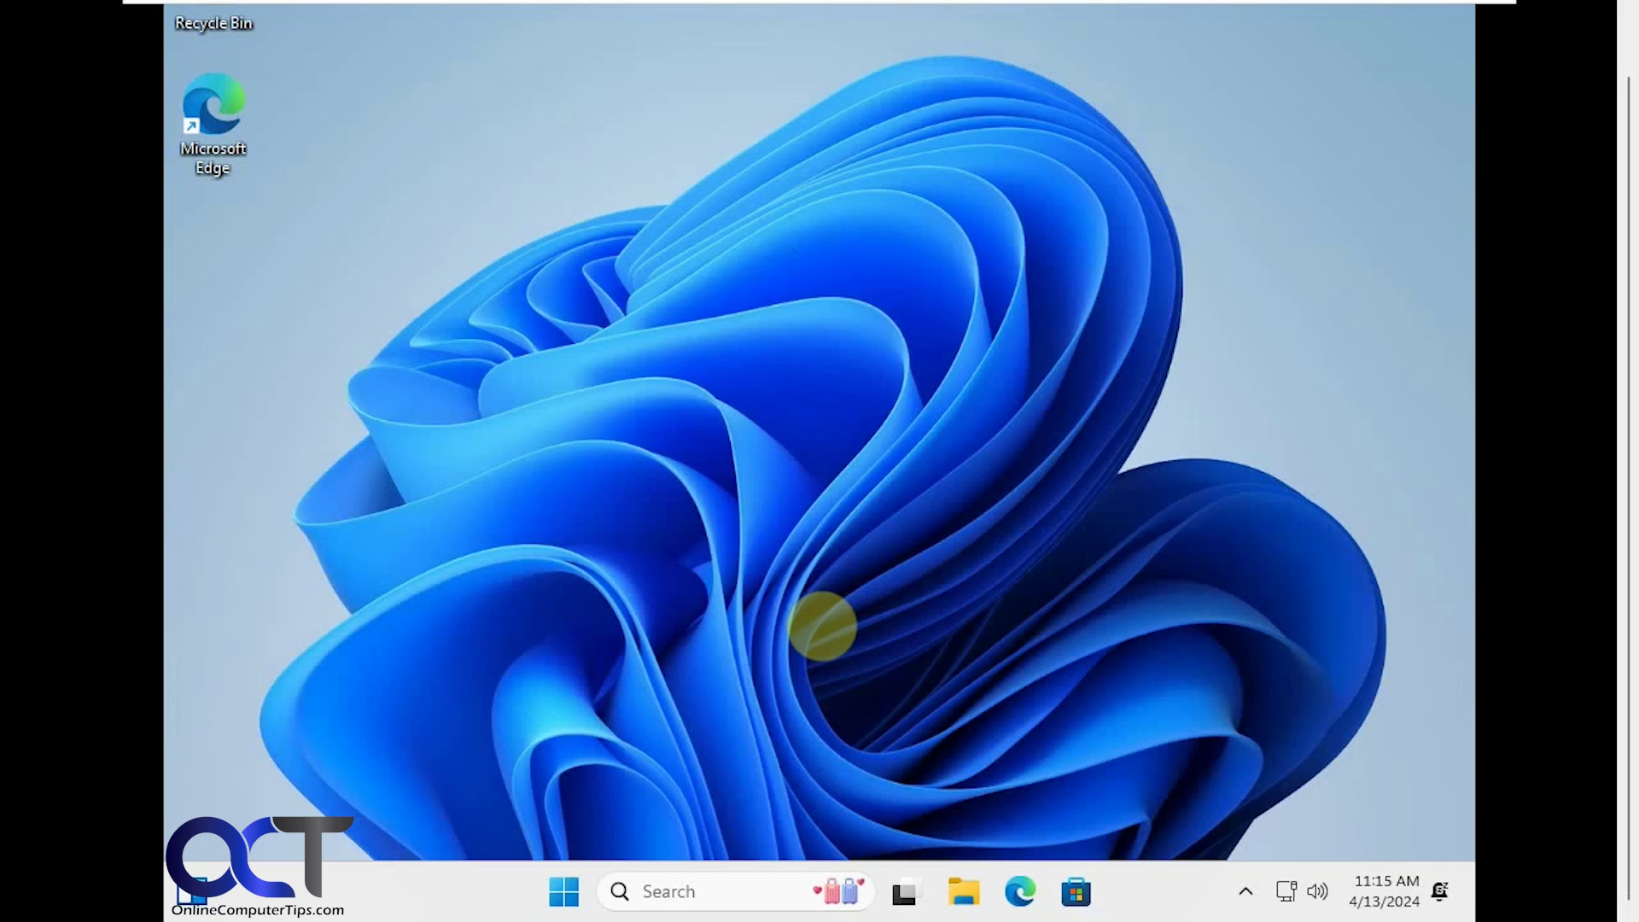